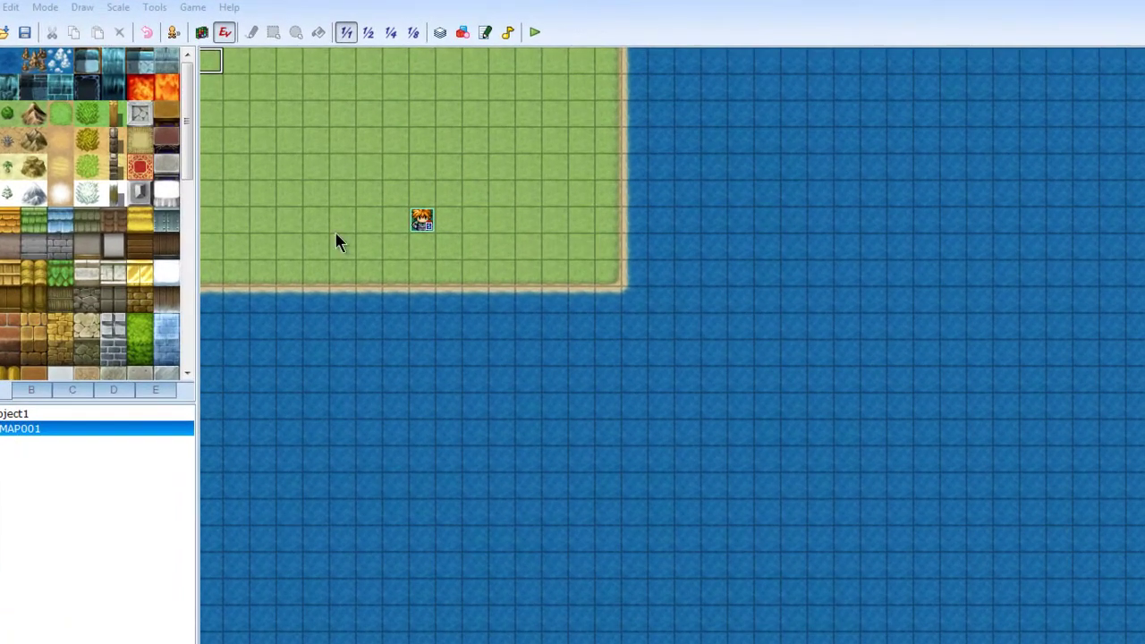
Create a new event on the grass southwest of the player start, using the first glowing white-blue crystal from the !Crystal set as its graphic.
right_click(316, 248)
left_click(338, 258)
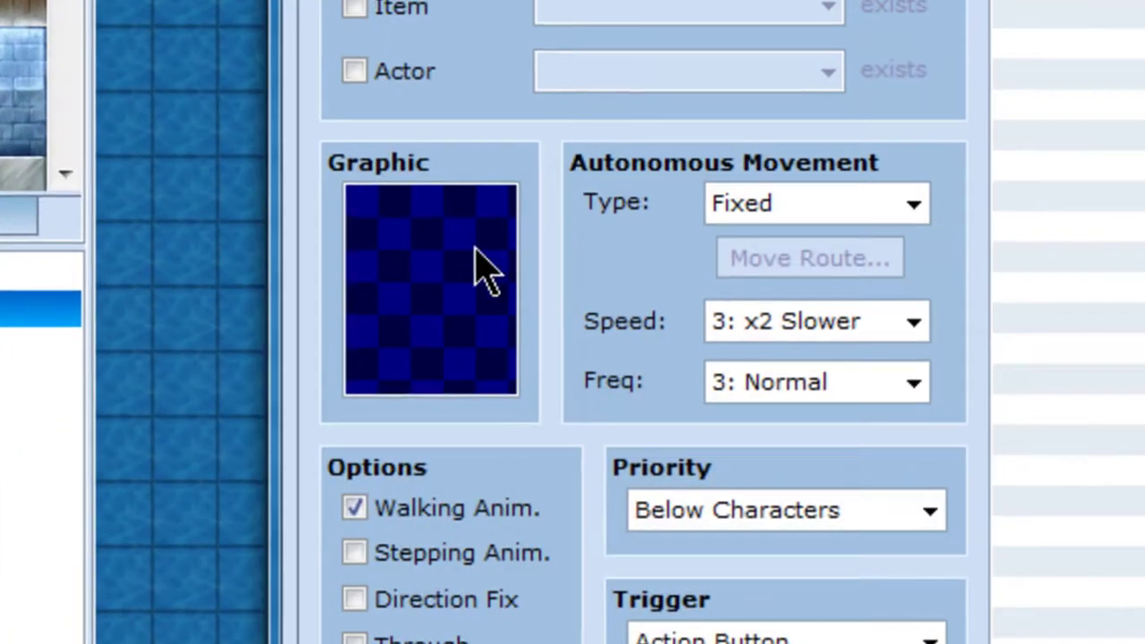
double_click(482, 290)
scroll(792, 286, "down", 4)
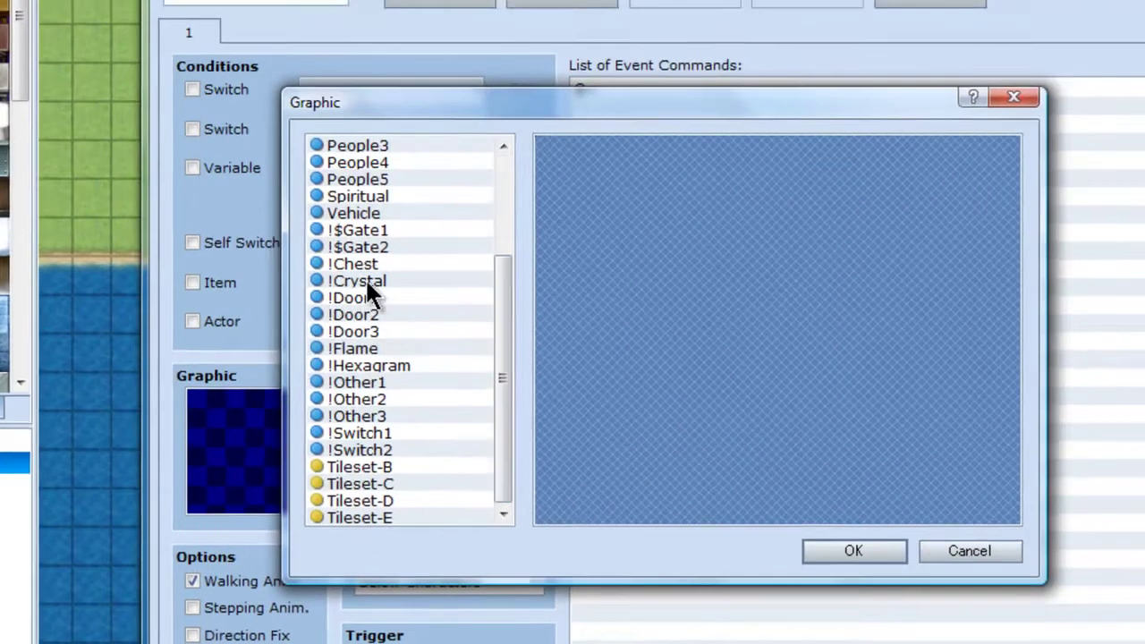
left_click(595, 49)
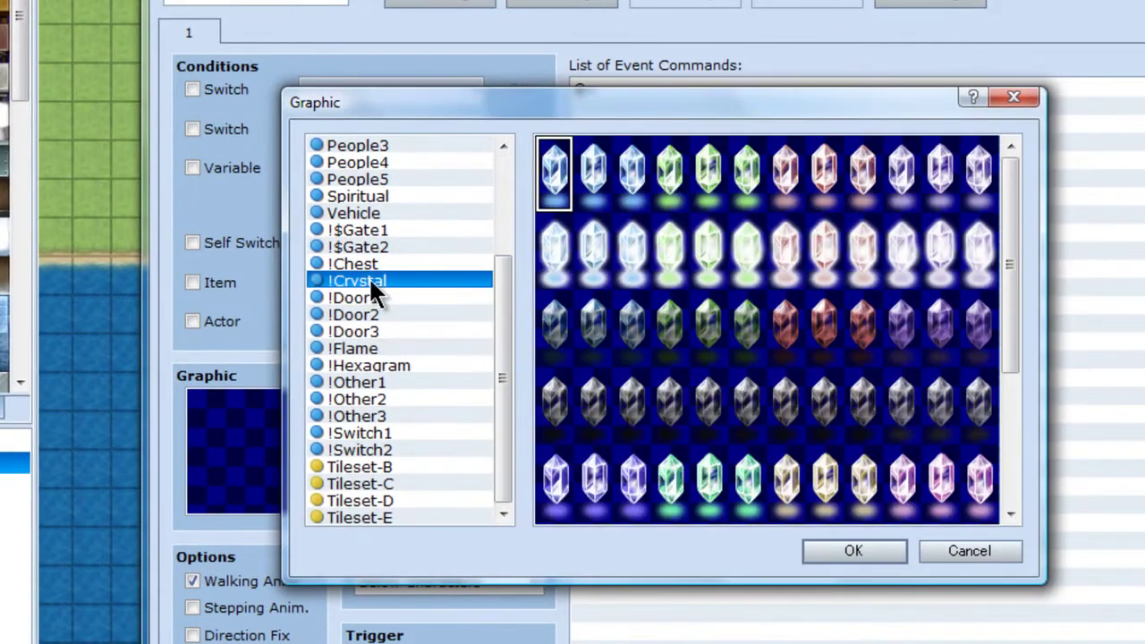
left_click(559, 255)
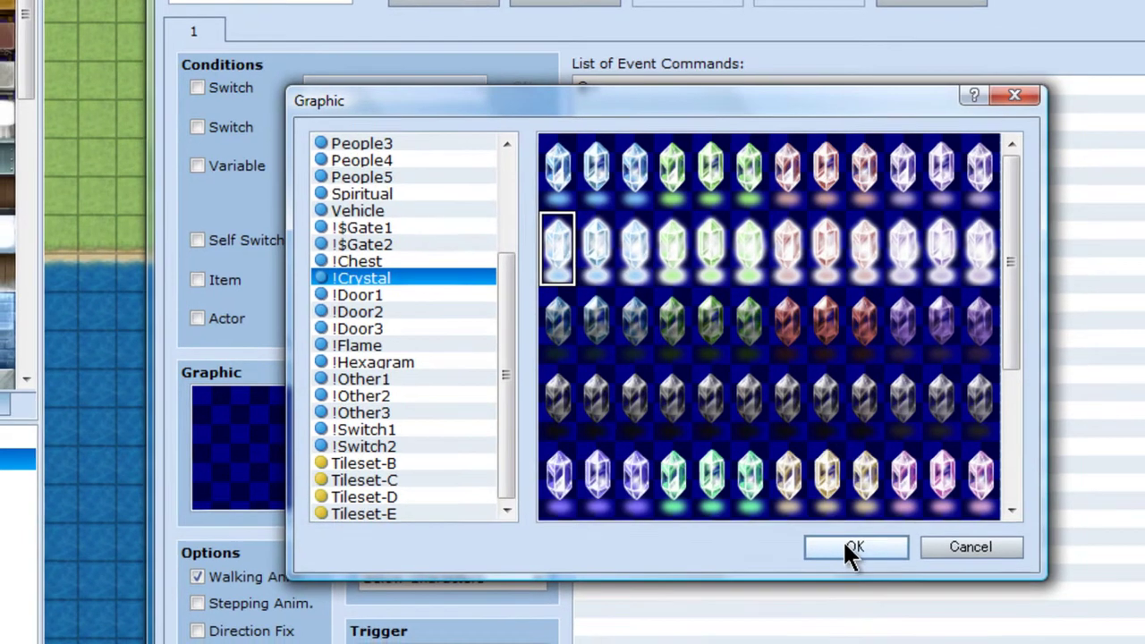
left_click(843, 541)
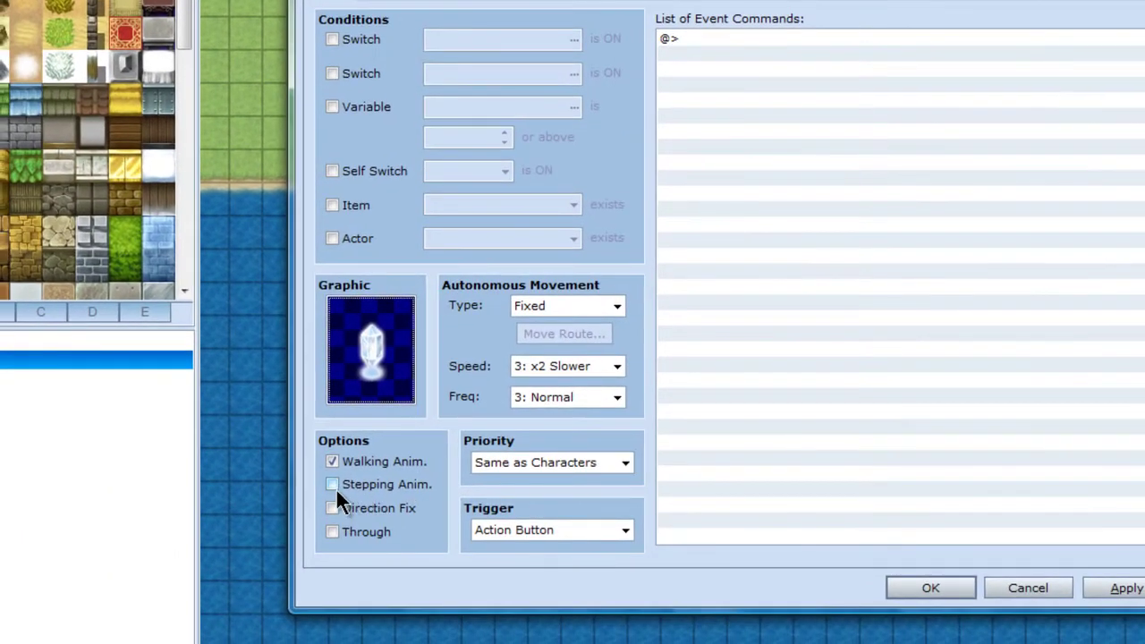
Enable Stepping Anim. and Direction Fix for the crystal event, keeping the chosen crystal graphic.
left_click(335, 486)
double_click(377, 384)
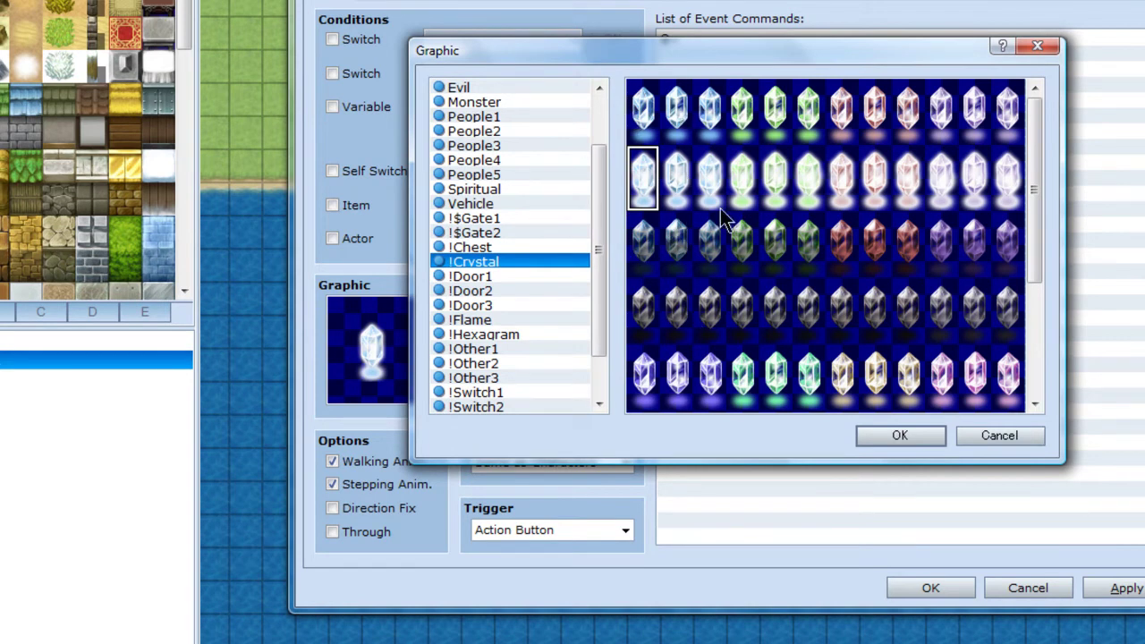
left_click(918, 437)
left_click(332, 509)
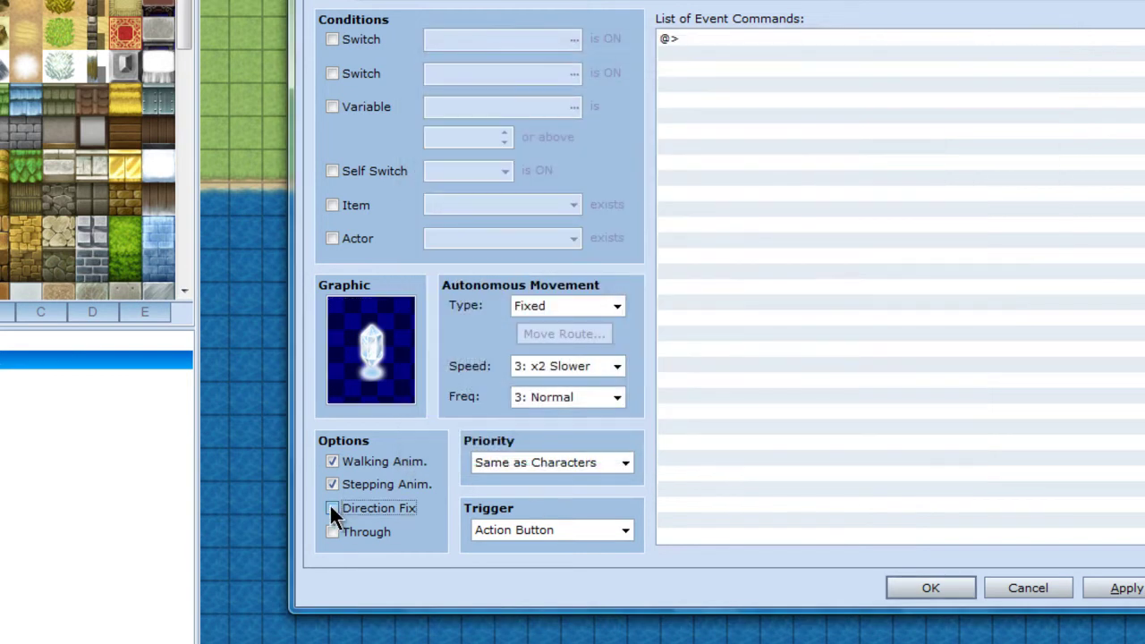
double_click(391, 394)
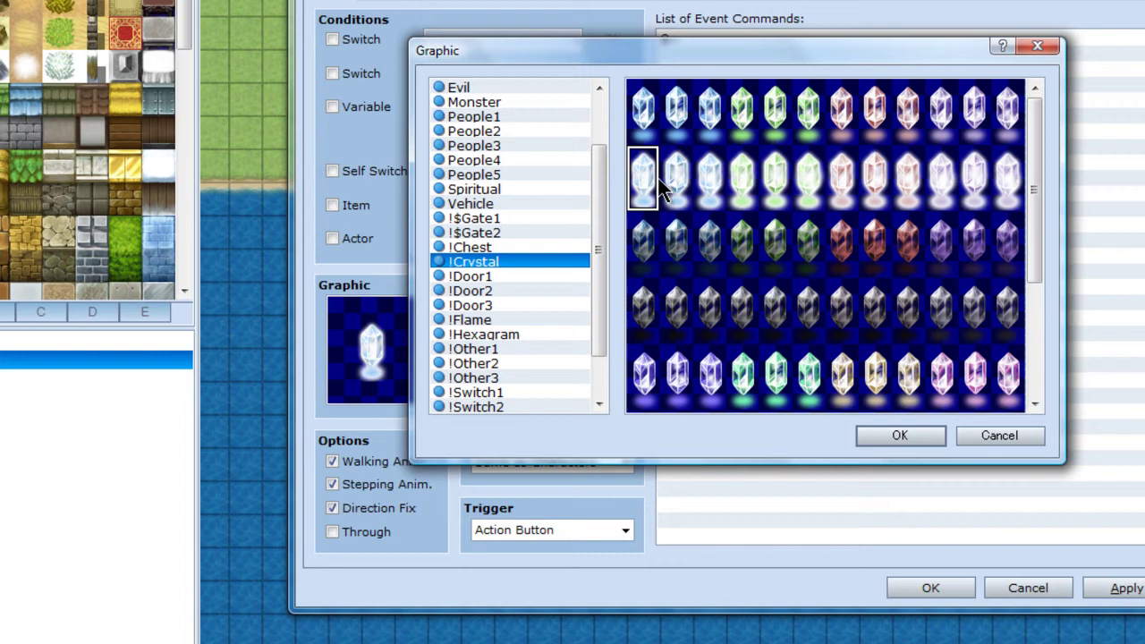
left_click(900, 435)
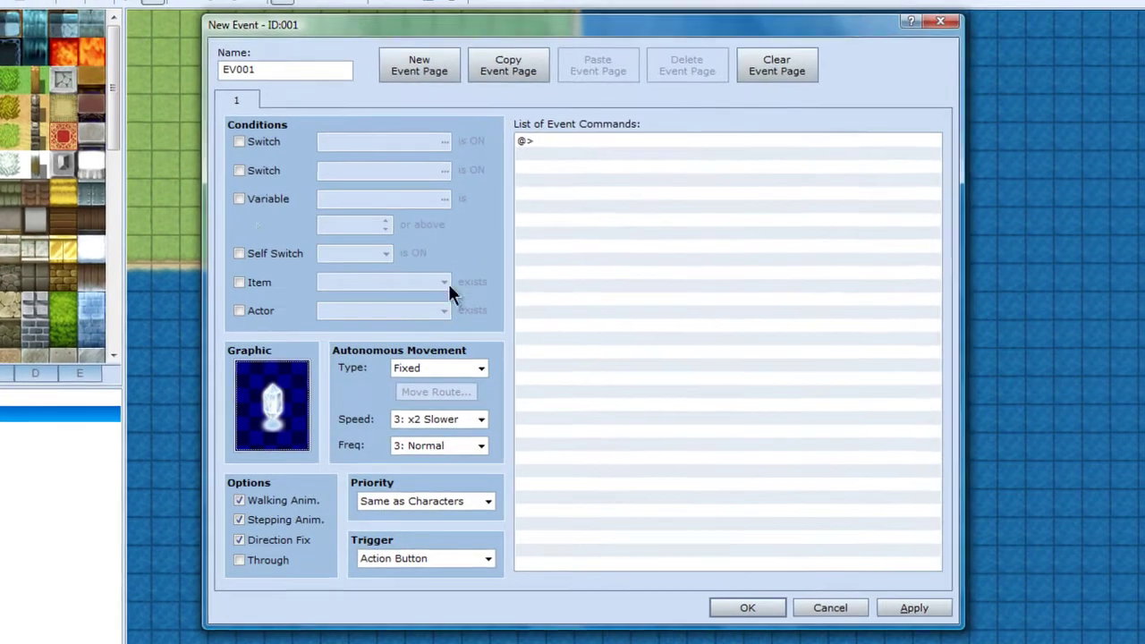
Add a Show Text command to the event with the message "Do you want to save?".
double_click(572, 141)
left_click(609, 186)
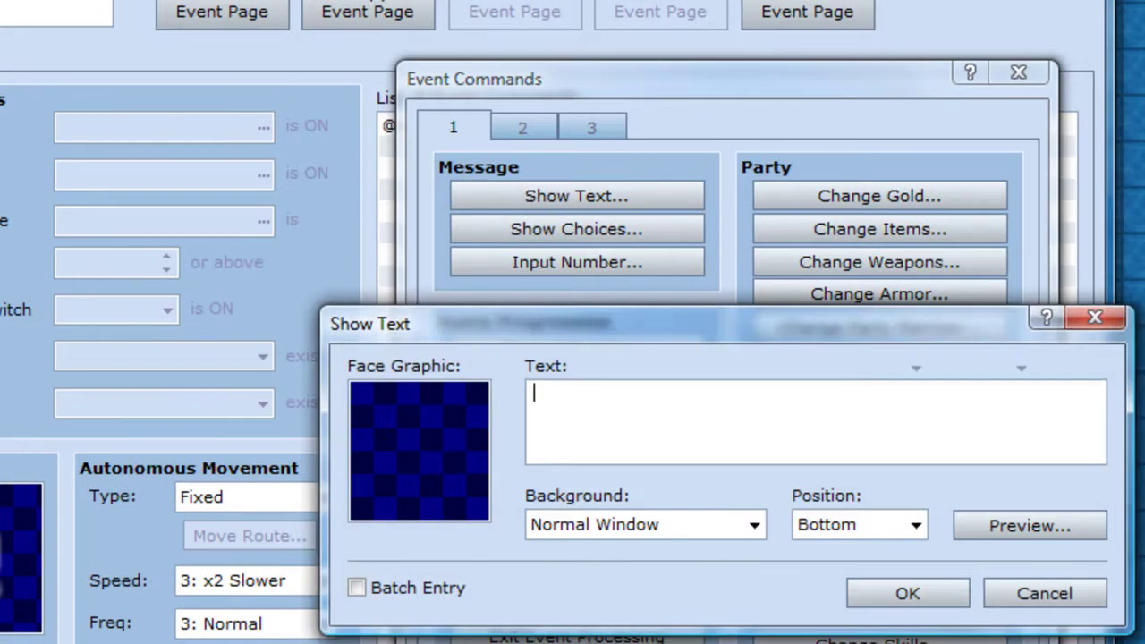
type("Do you wa")
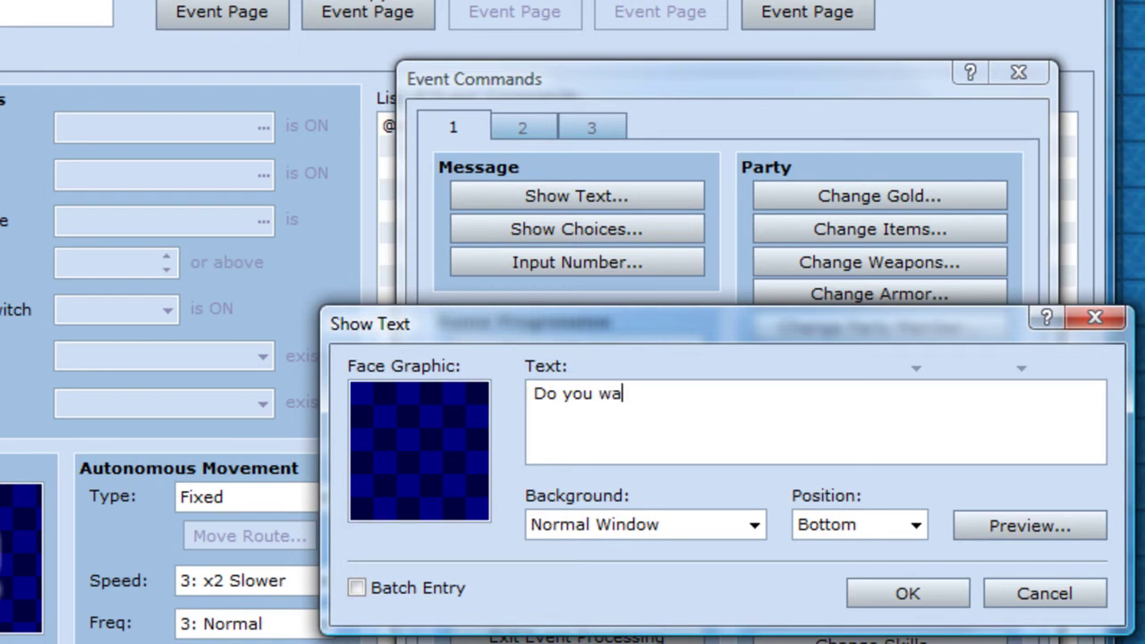
type("nt to save?")
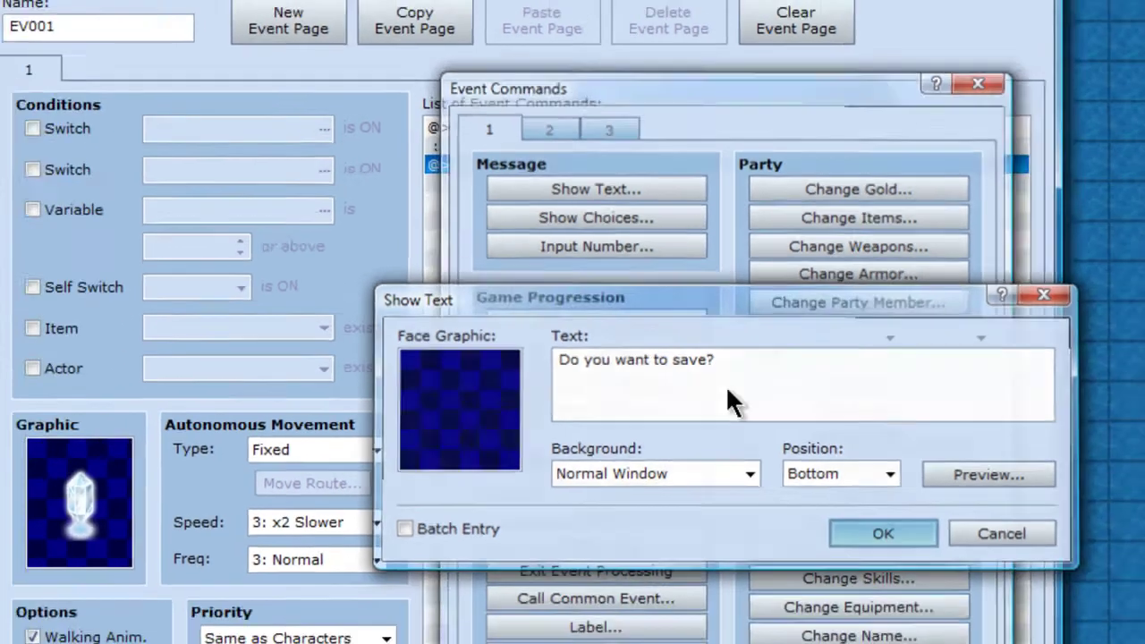
left_click(907, 593)
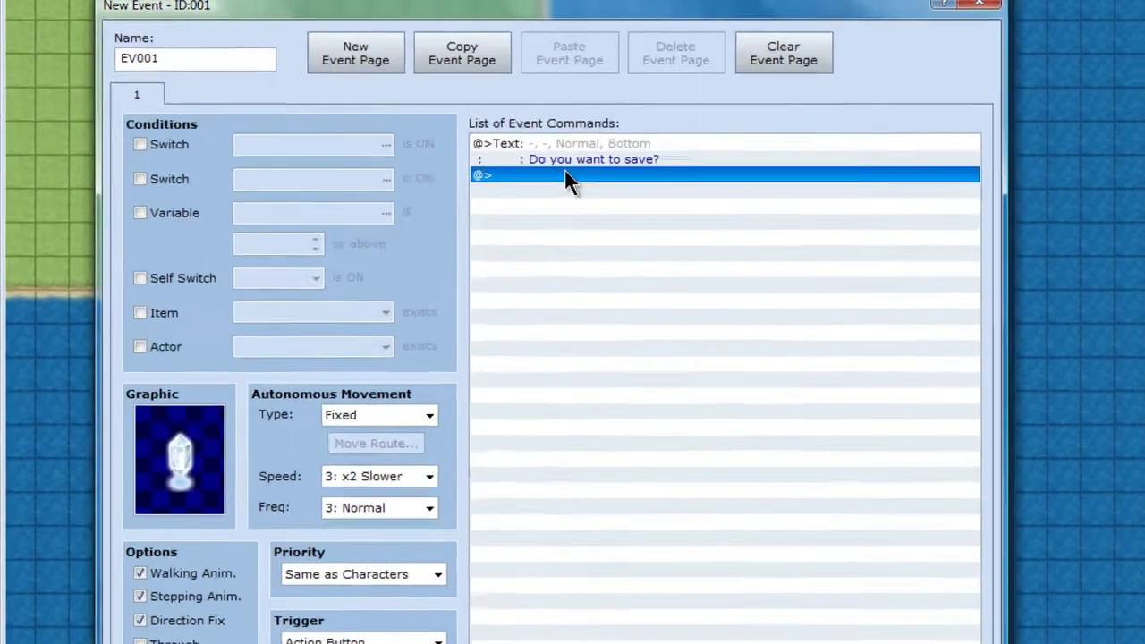
Add a Show Choices command after the message with the choices Yes and No, using Choice 2 for cancelling.
double_click(565, 170)
left_click(498, 333)
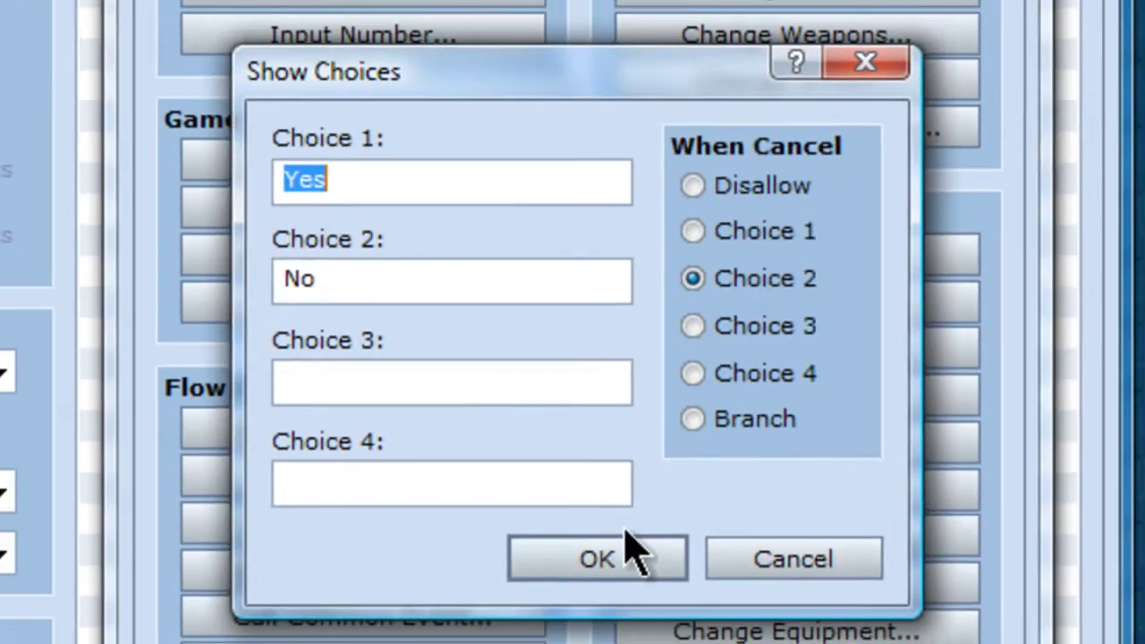
left_click(602, 558)
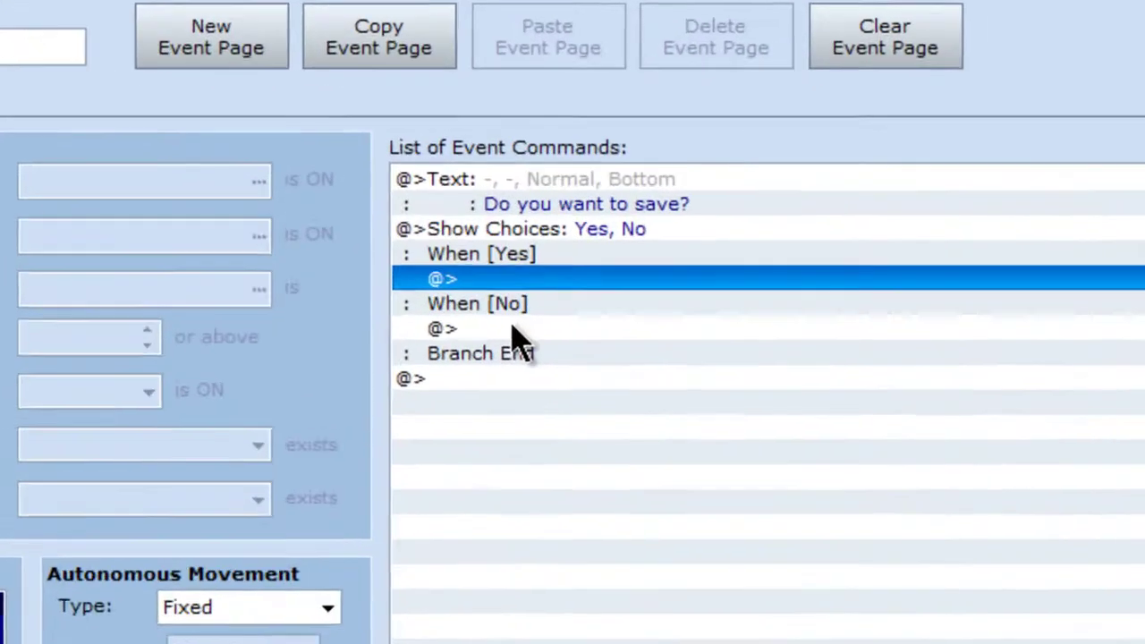
left_click(571, 226)
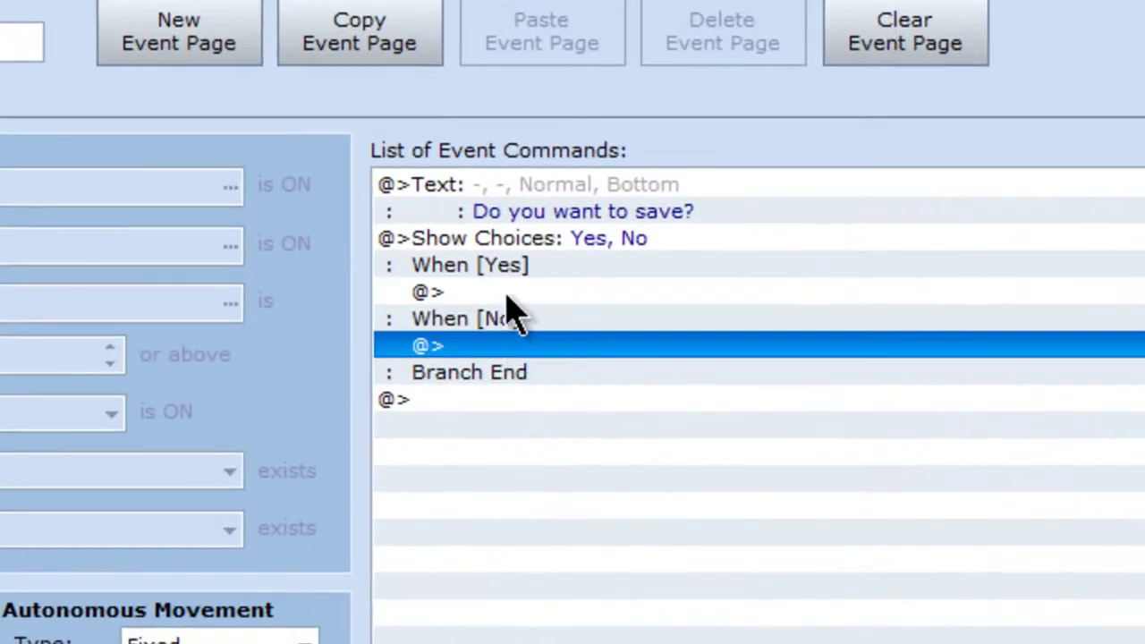
Start a Play SE command in the Yes branch, choose the Up sound effect and preview it.
left_click(507, 299)
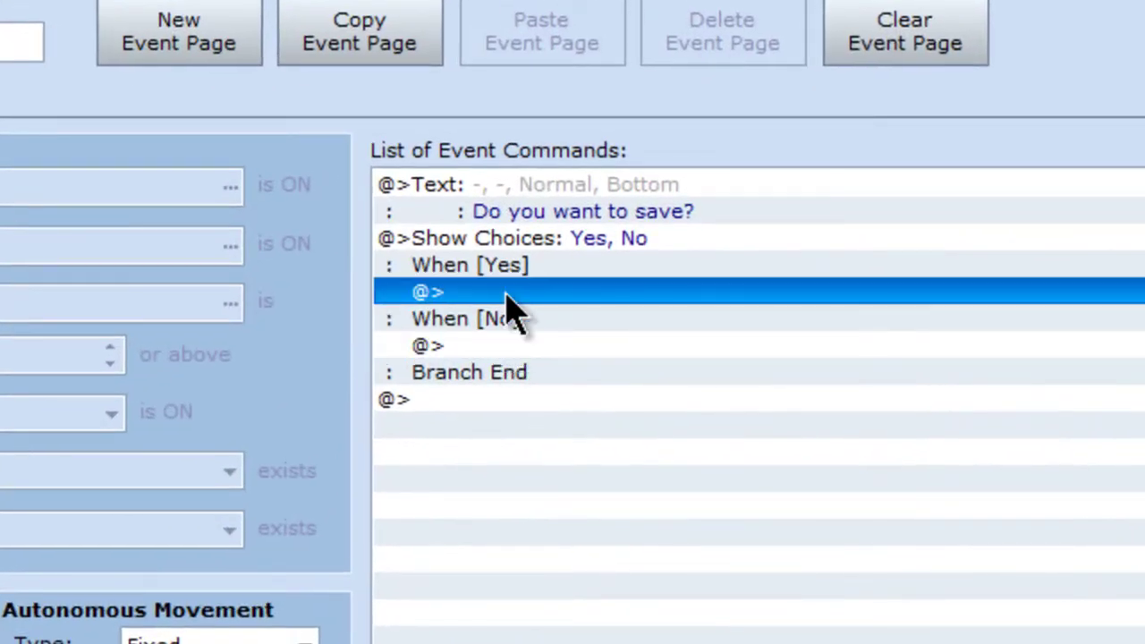
double_click(506, 299)
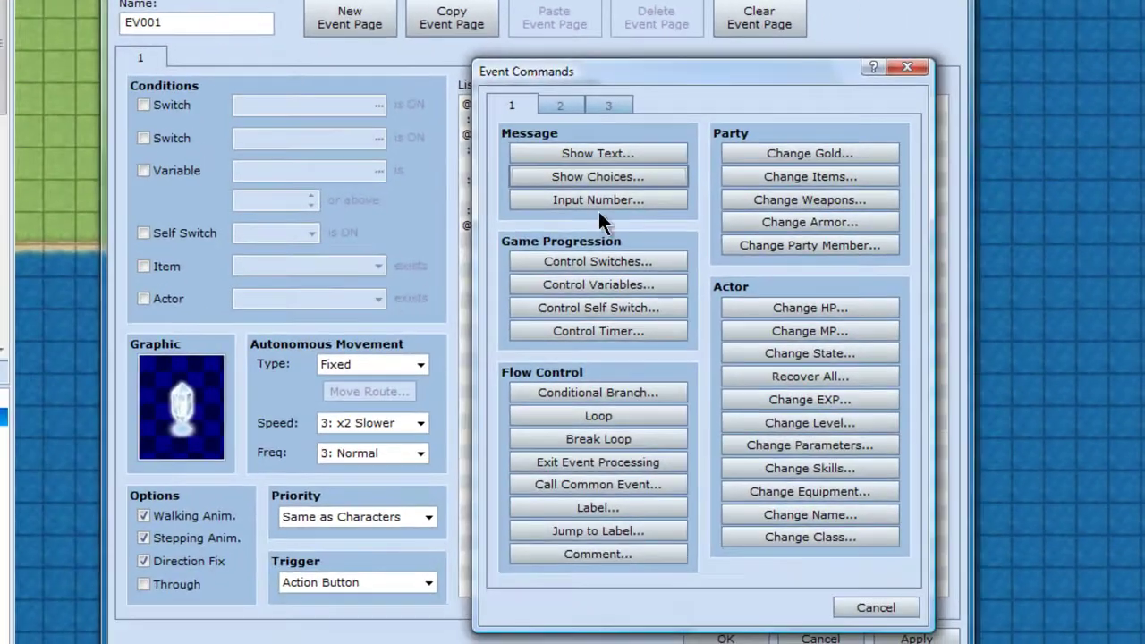
left_click(559, 101)
left_click(837, 512)
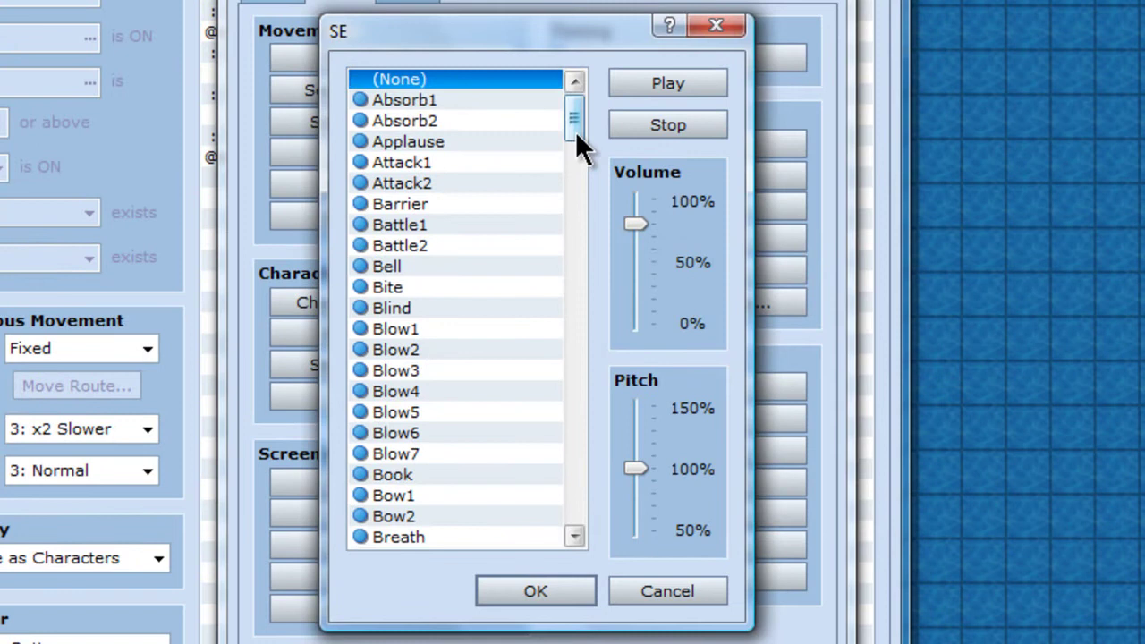
scroll(576, 132, "down", 1)
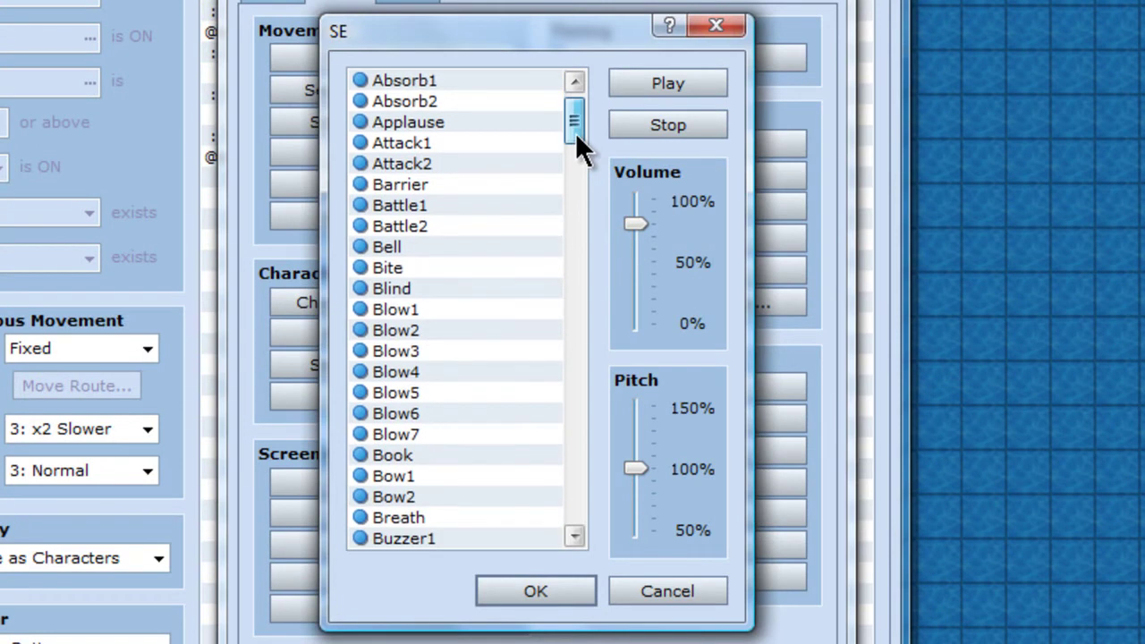
left_click_drag(576, 132, 515, 497)
left_click(390, 206)
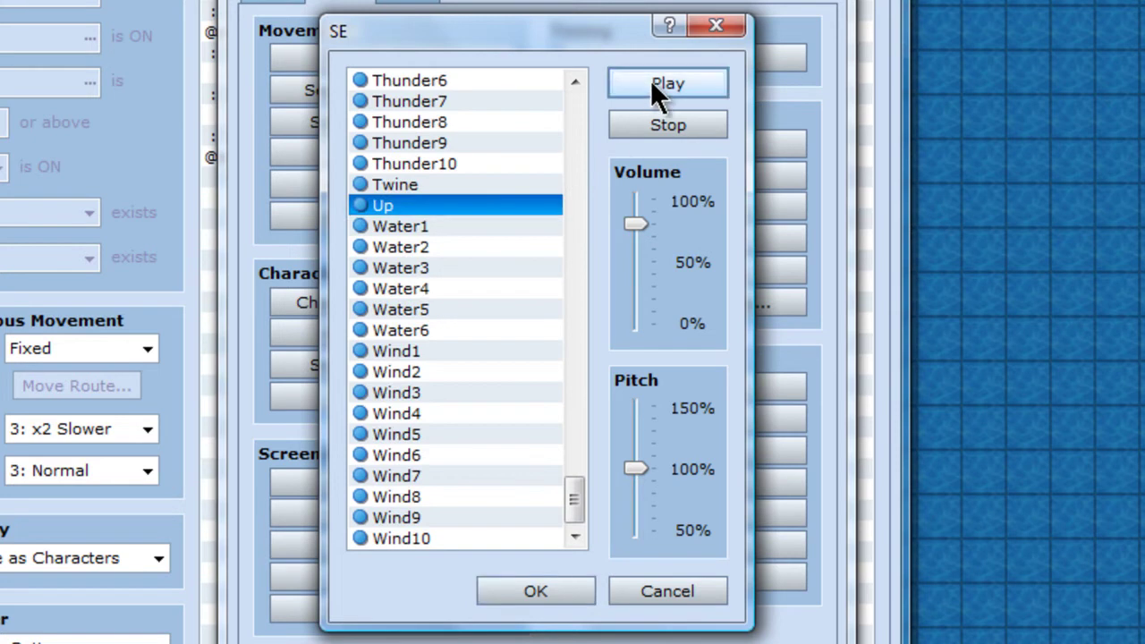
left_click(651, 81)
Set the Up sound effect to 100% volume and 150% pitch, preview it and add the Play SE command.
left_click_drag(629, 219, 630, 192)
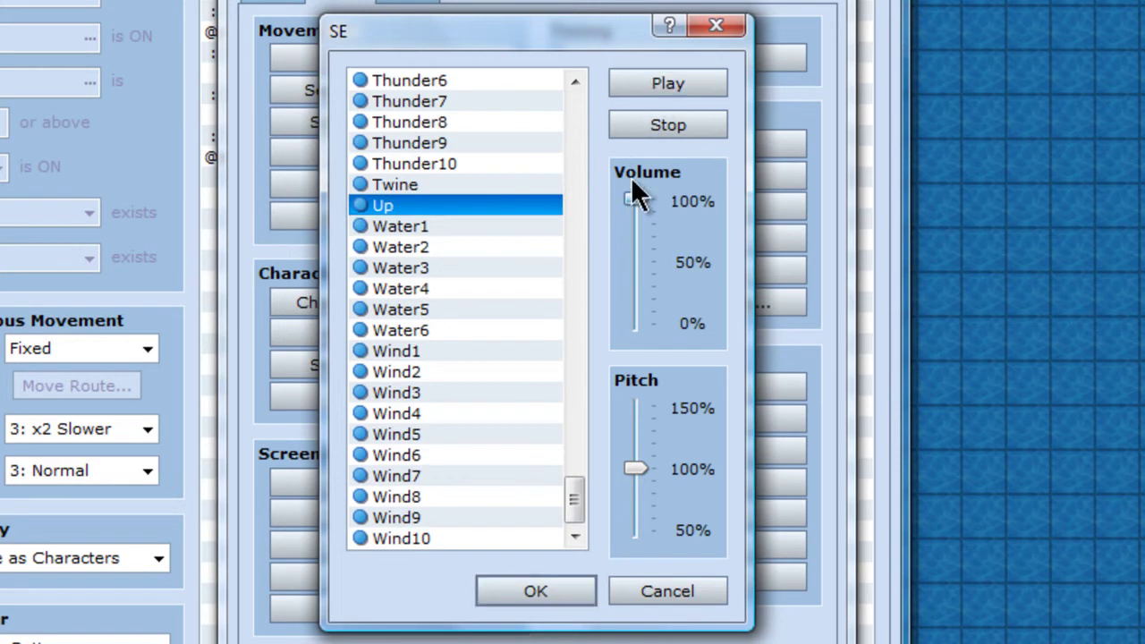
left_click(641, 82)
left_click_drag(631, 465, 632, 307)
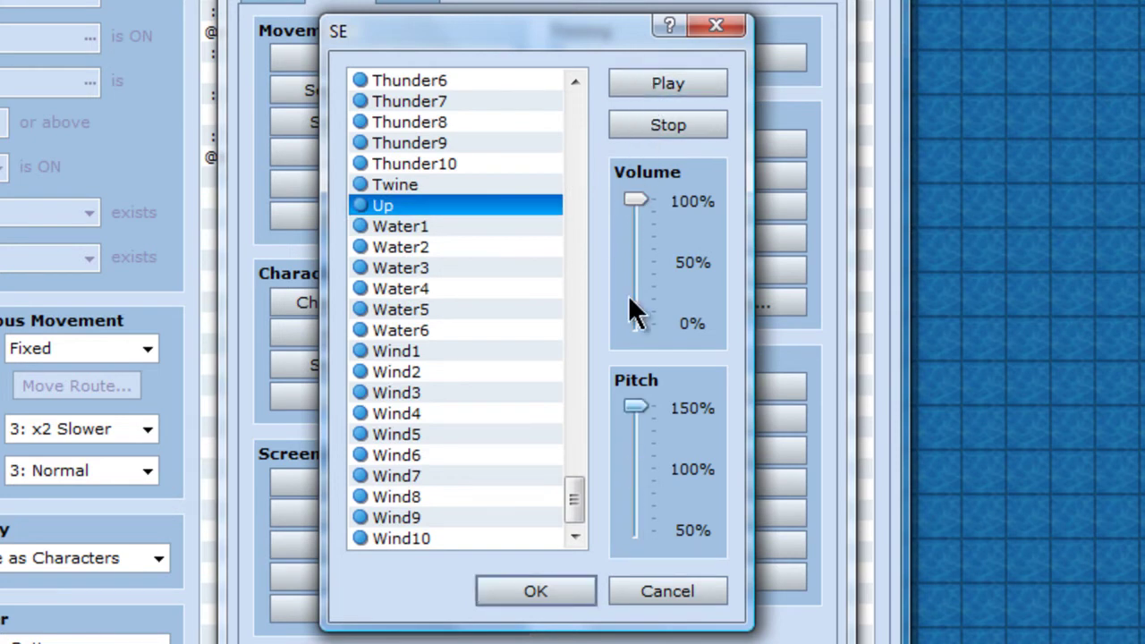
left_click(678, 83)
left_click(583, 596)
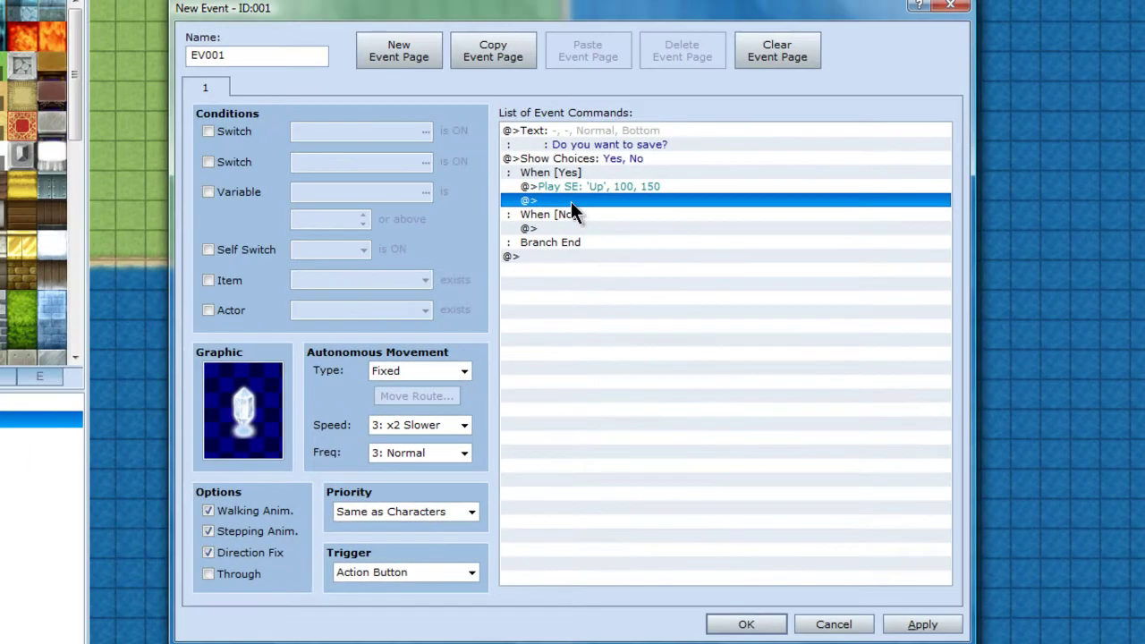
Add a Show Animation command below the sound effect that plays 014:Piercing/Fire on This event.
double_click(571, 202)
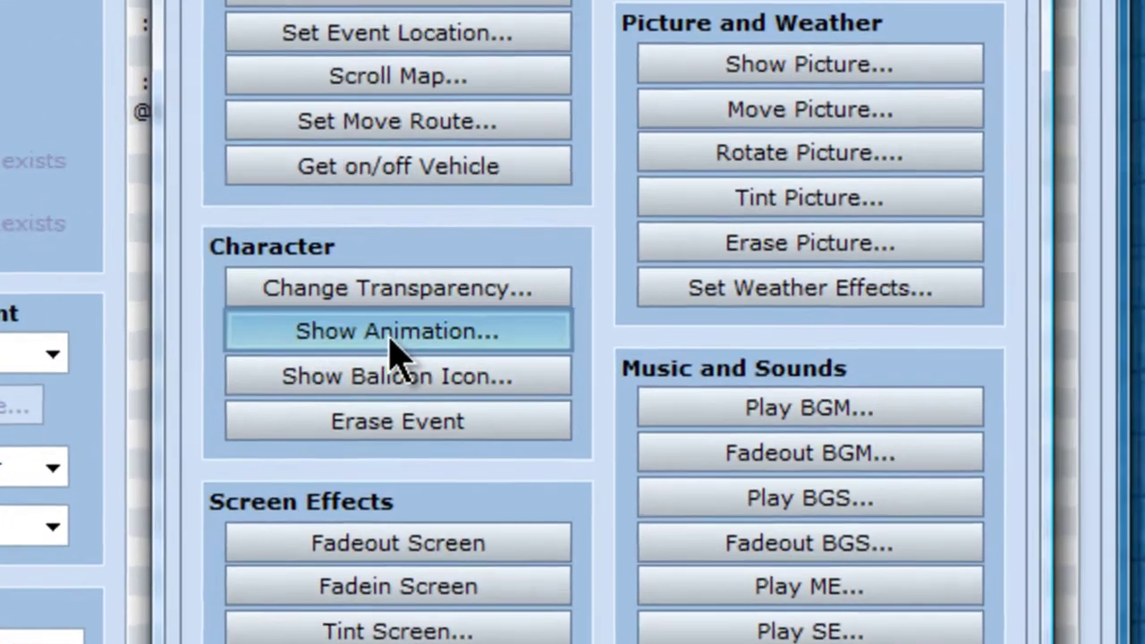
left_click(550, 333)
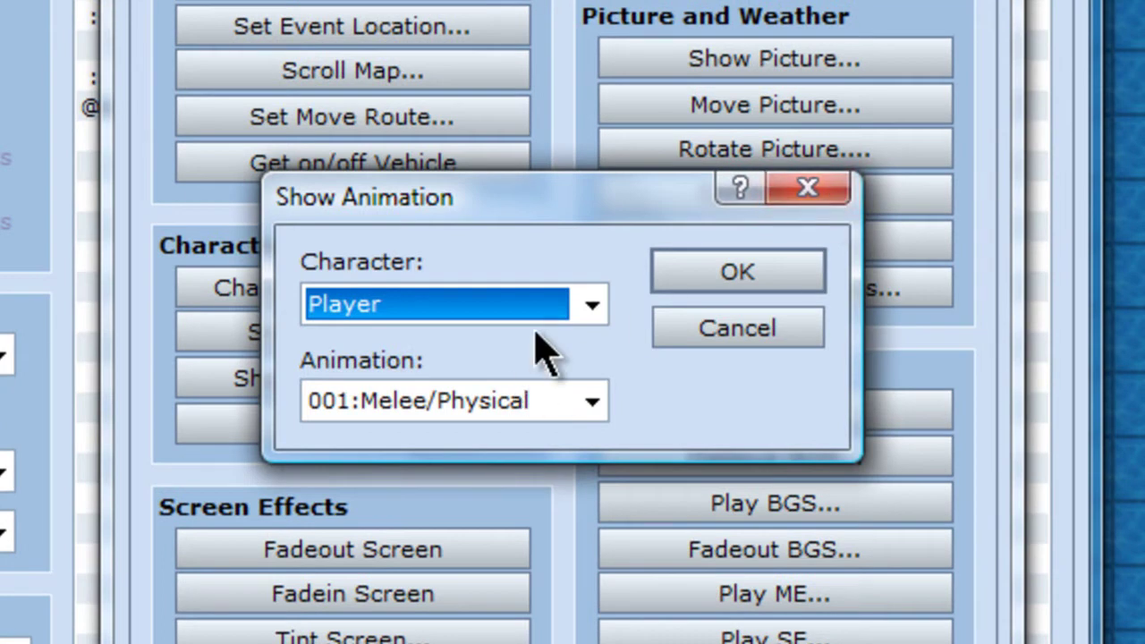
left_click(591, 306)
left_click(345, 375)
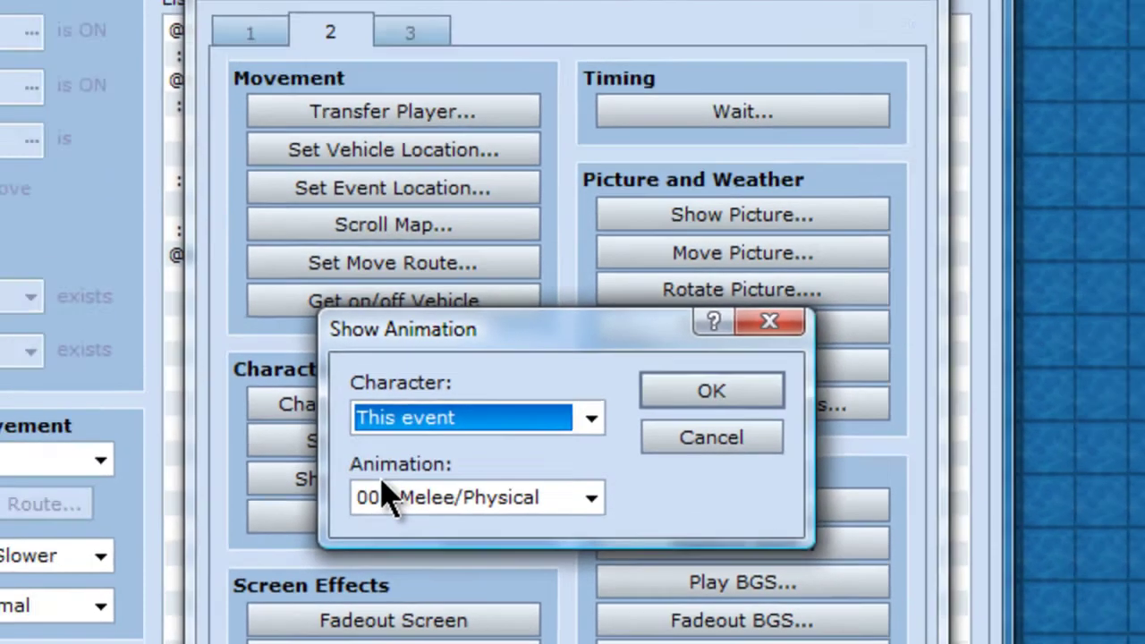
left_click(590, 595)
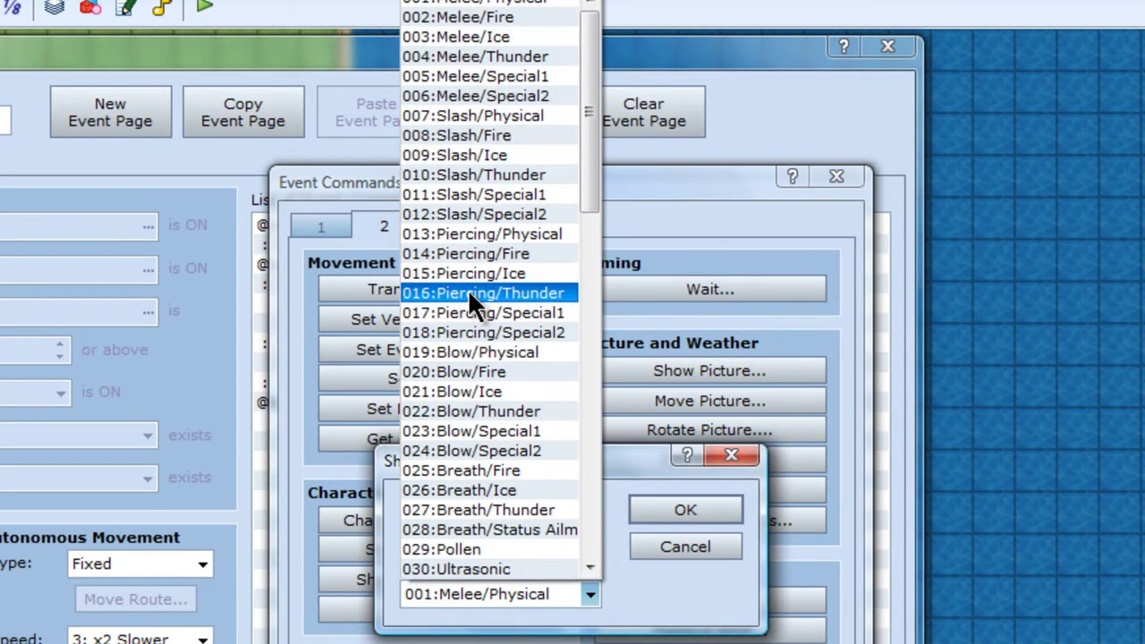
left_click(458, 255)
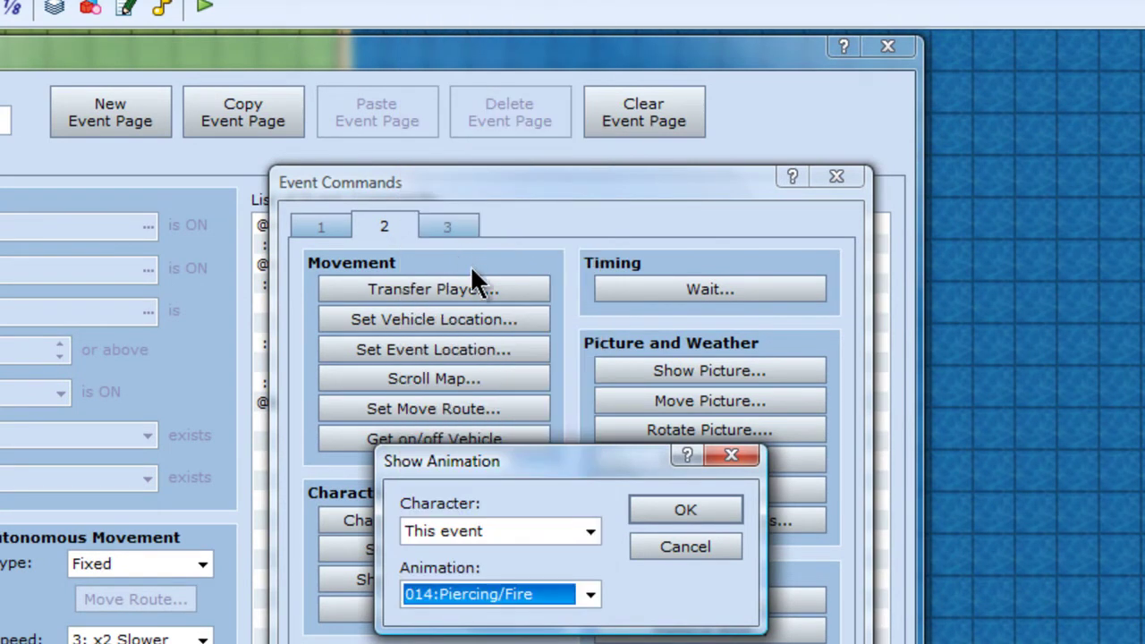
left_click(673, 511)
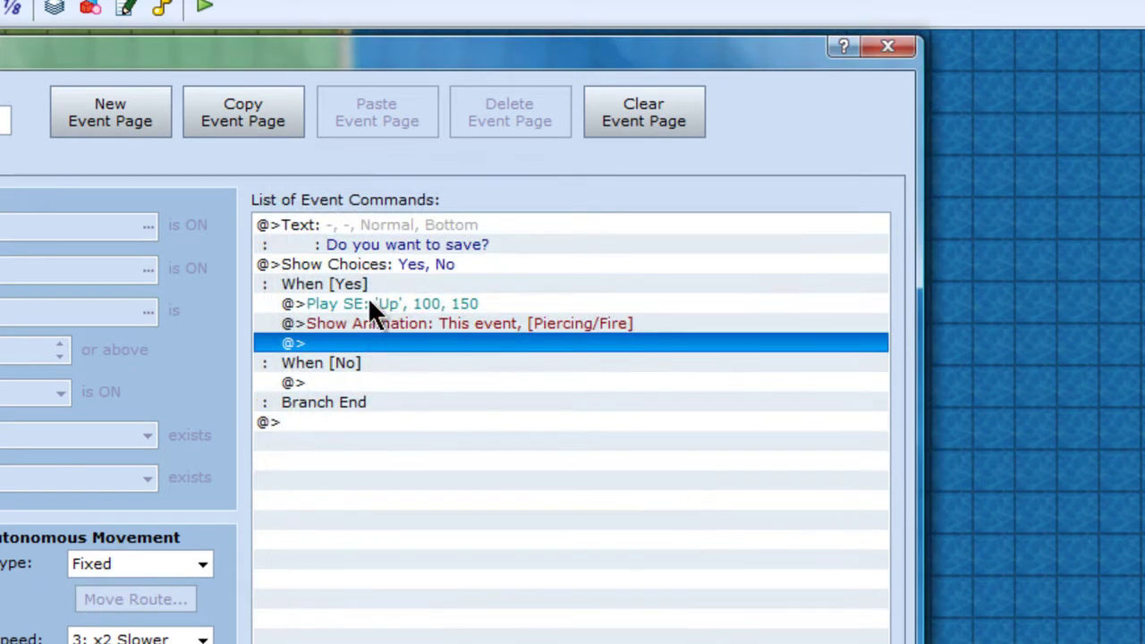
Insert a Wait of 20 frames before the Show Animation command, and select the empty line at the end of the Yes branch.
double_click(358, 329)
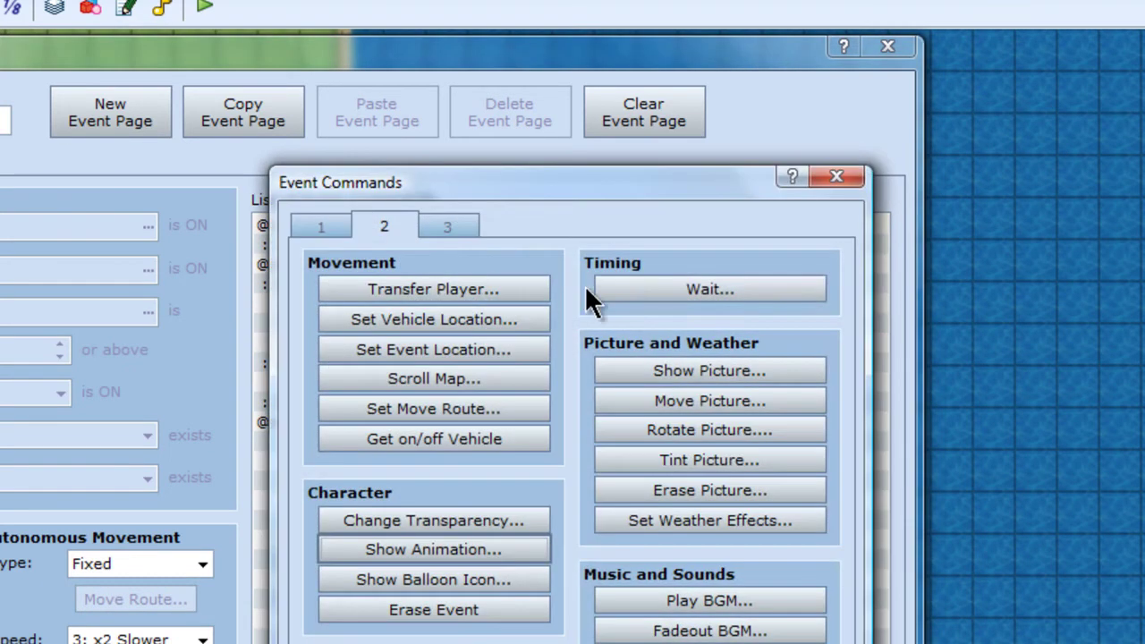
left_click(630, 291)
type("20")
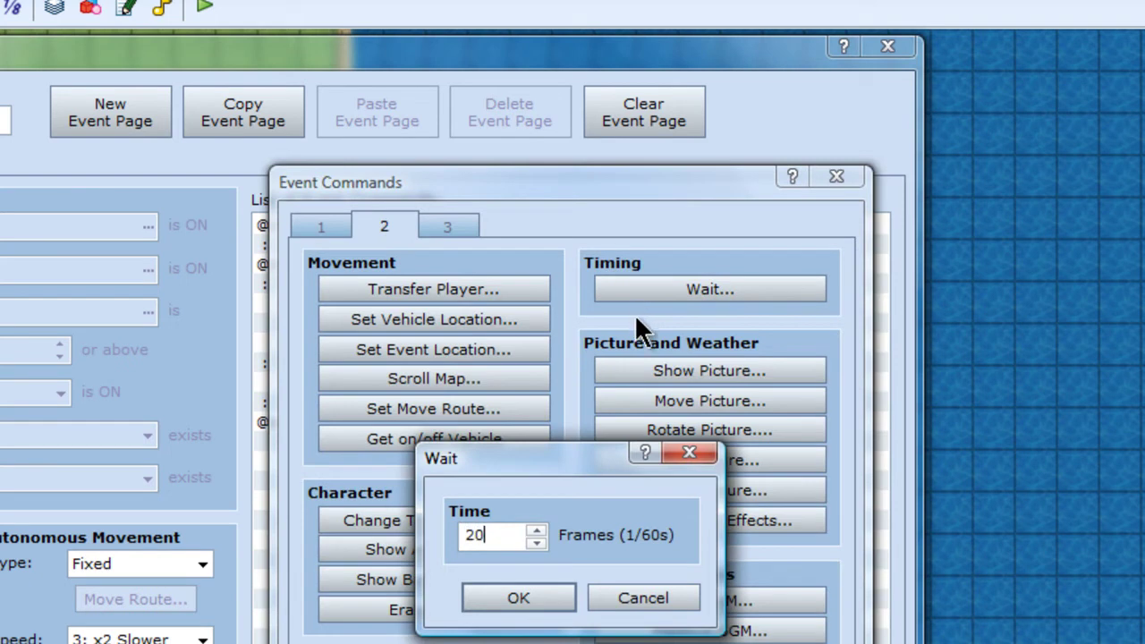
left_click(542, 602)
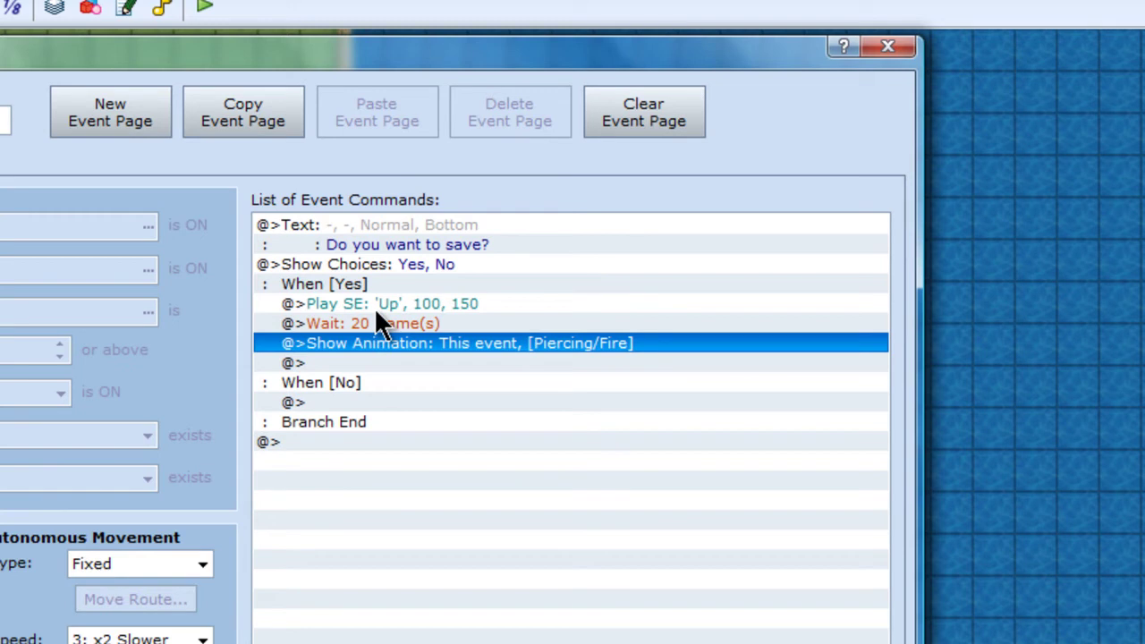
left_click(330, 324)
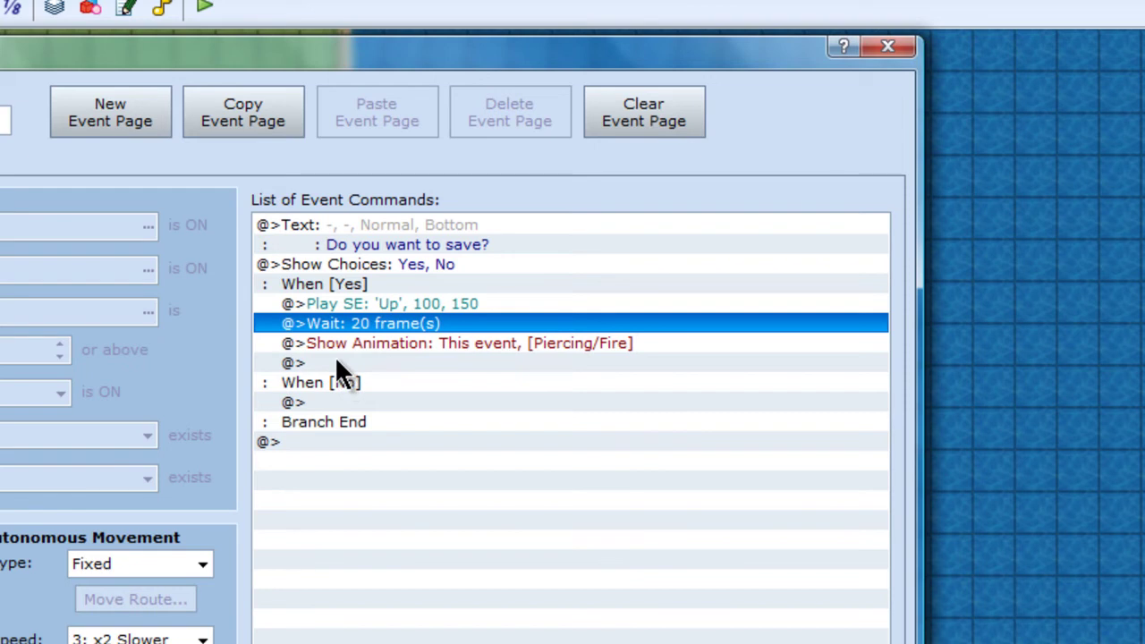
left_click(336, 362)
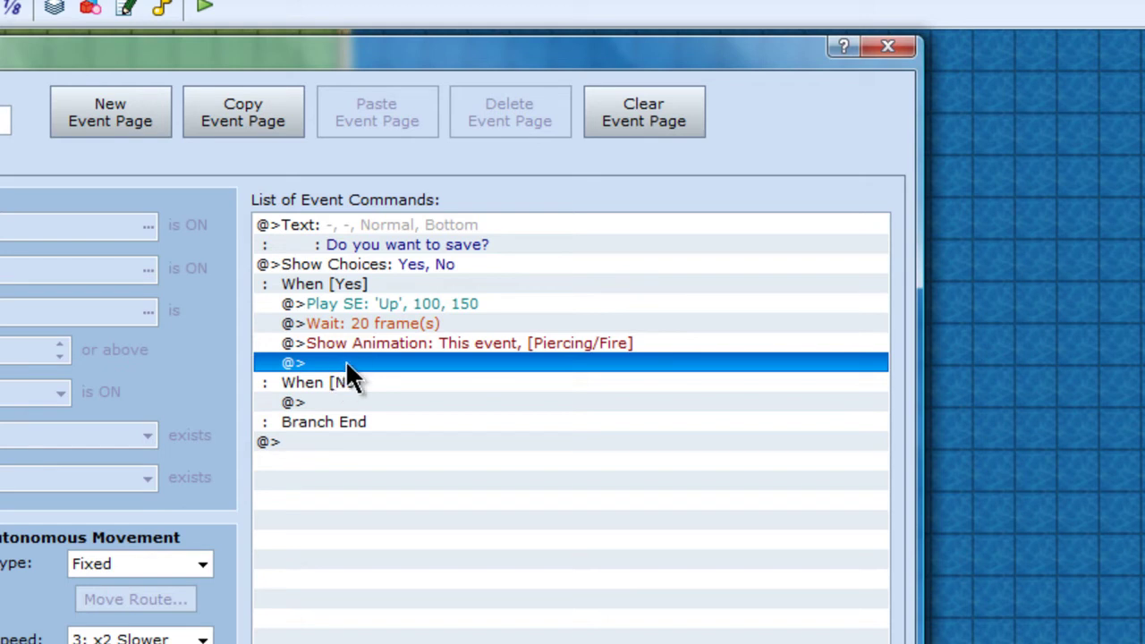
Add a Set Move Route command for This event at the end of the Yes branch that changes blending to Add.
double_click(346, 364)
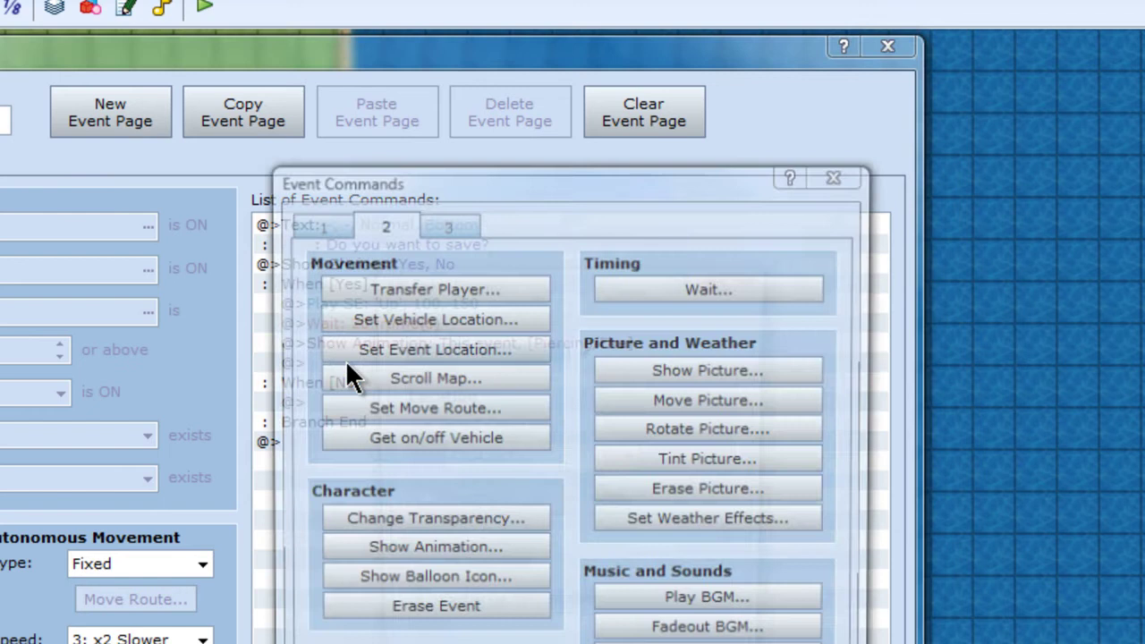
left_click(370, 344)
left_click(718, 274)
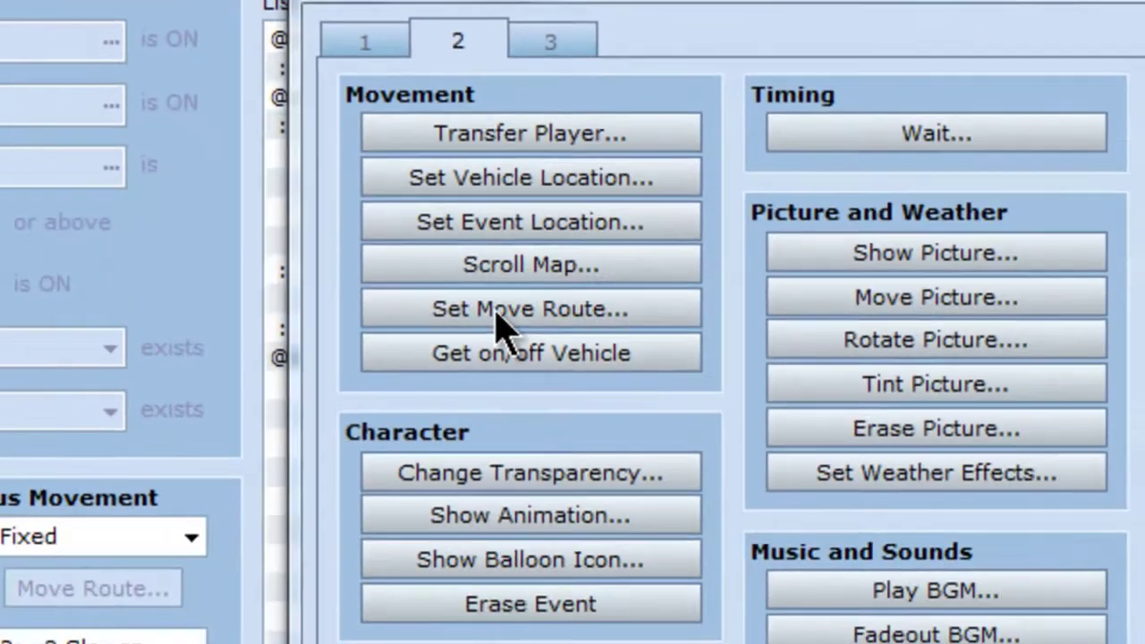
left_click(588, 608)
left_click(403, 148)
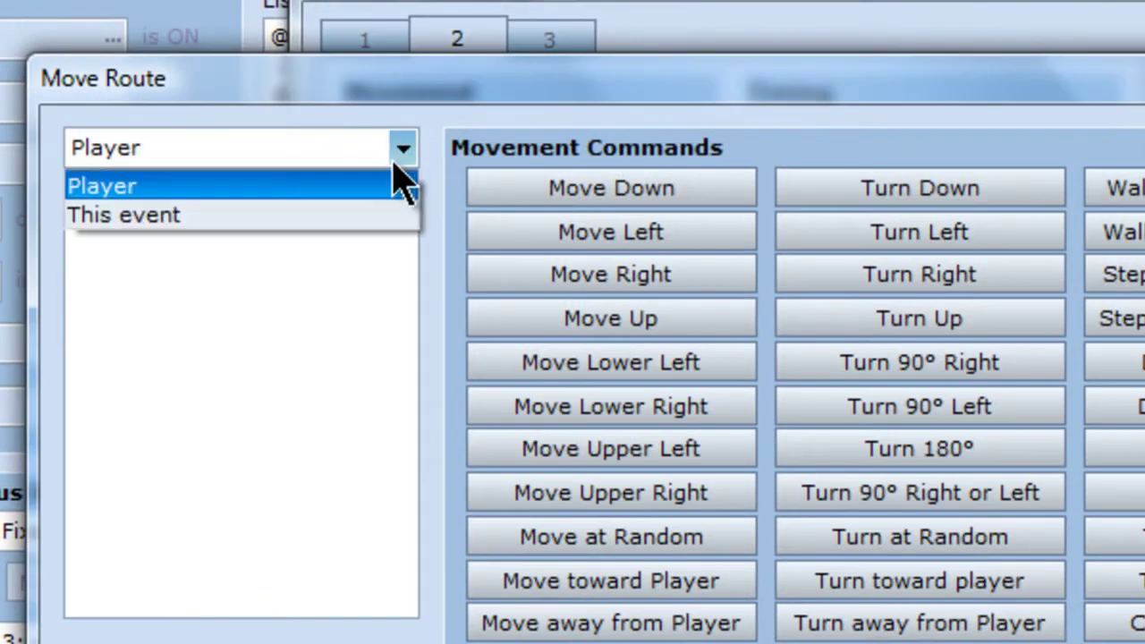
left_click(88, 222)
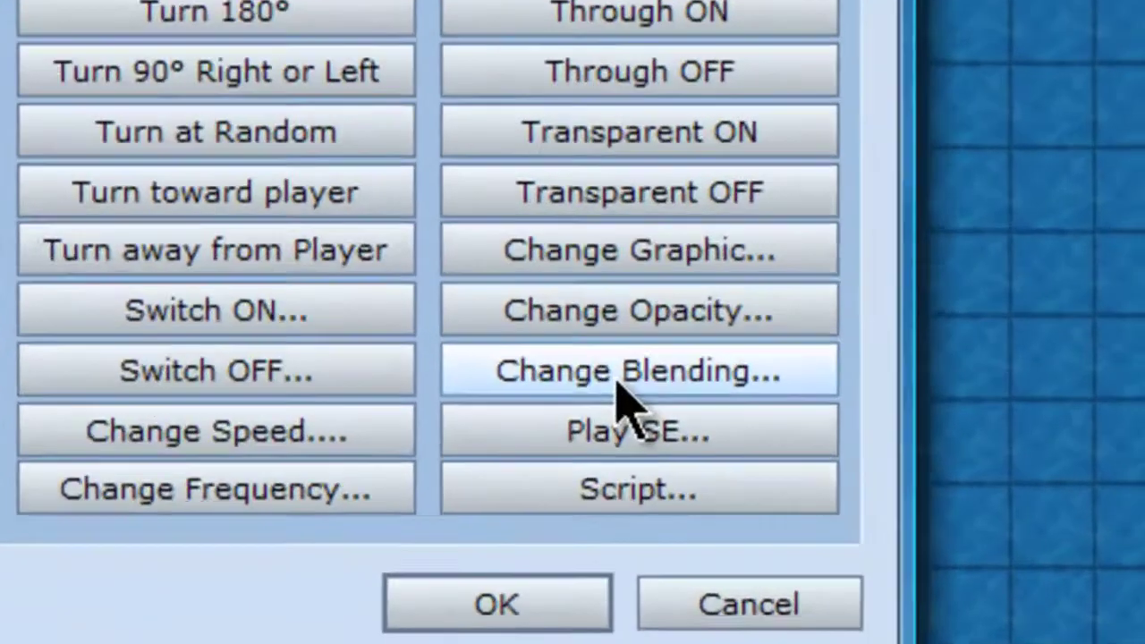
left_click(909, 485)
left_click(483, 374)
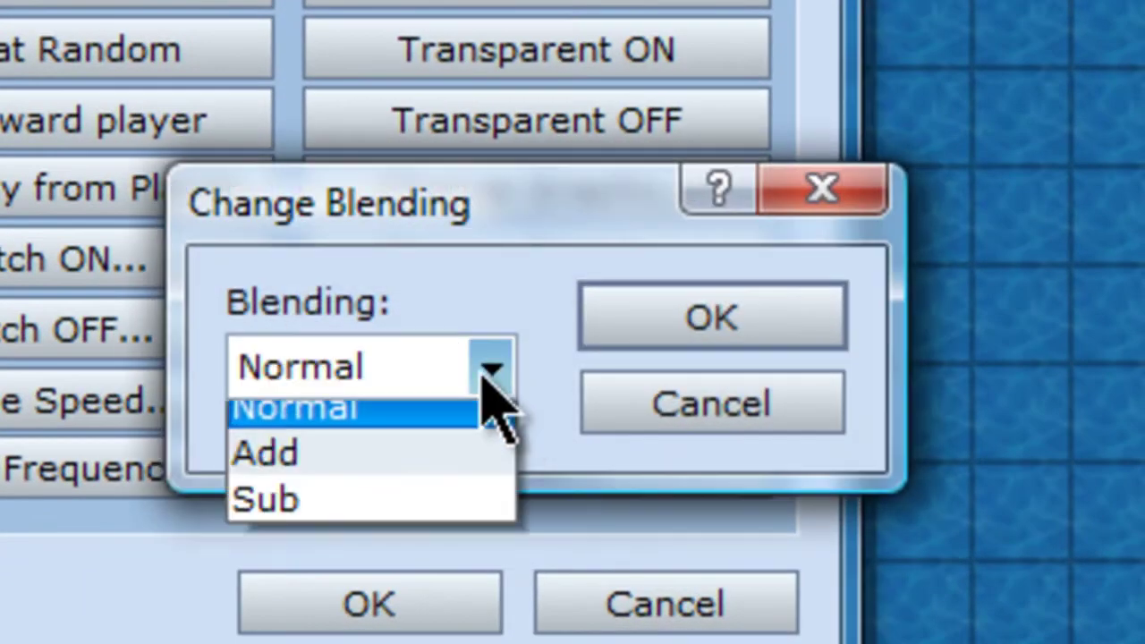
left_click(391, 467)
left_click(661, 327)
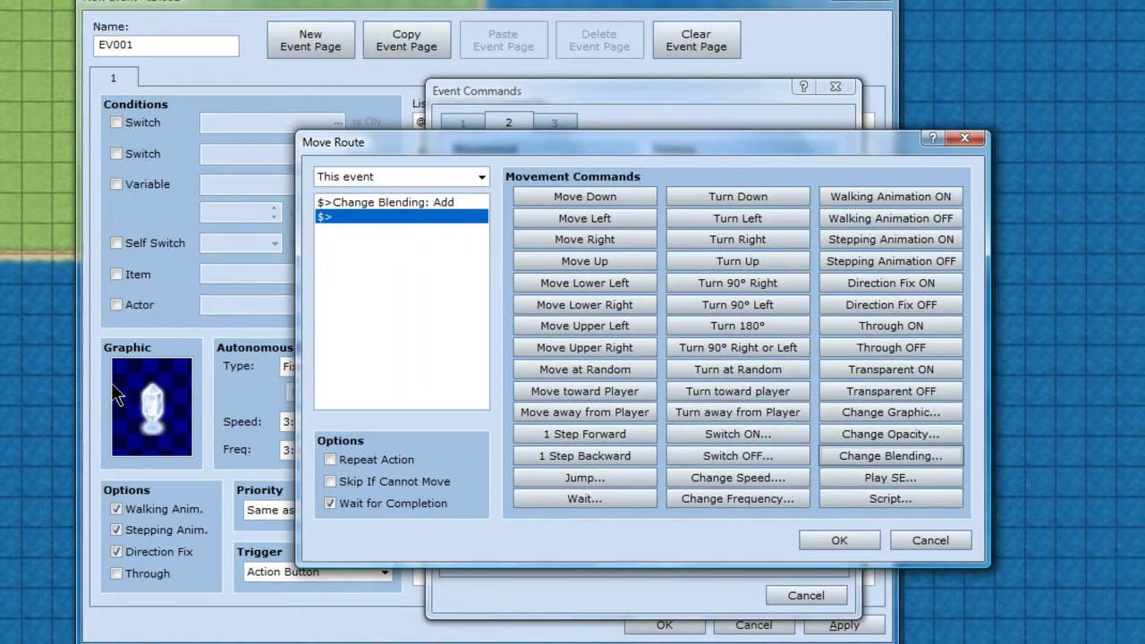
left_click(852, 545)
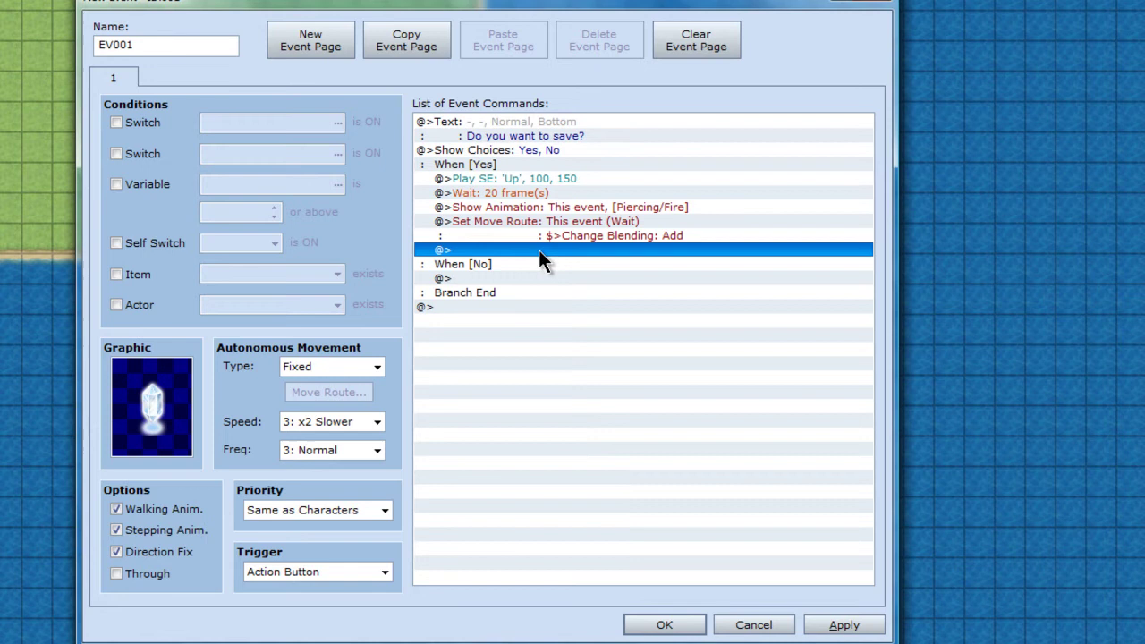
Add a Wait of 30 frames followed by an Open Save Screen command at the end of the Yes branch.
double_click(539, 250)
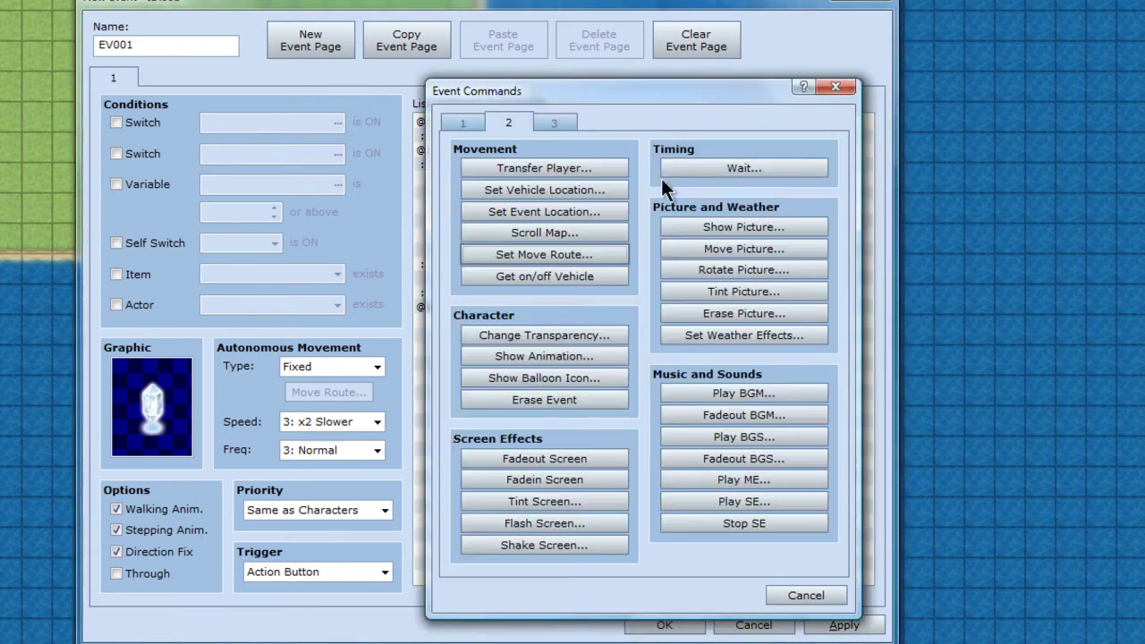
left_click(699, 167)
type("30")
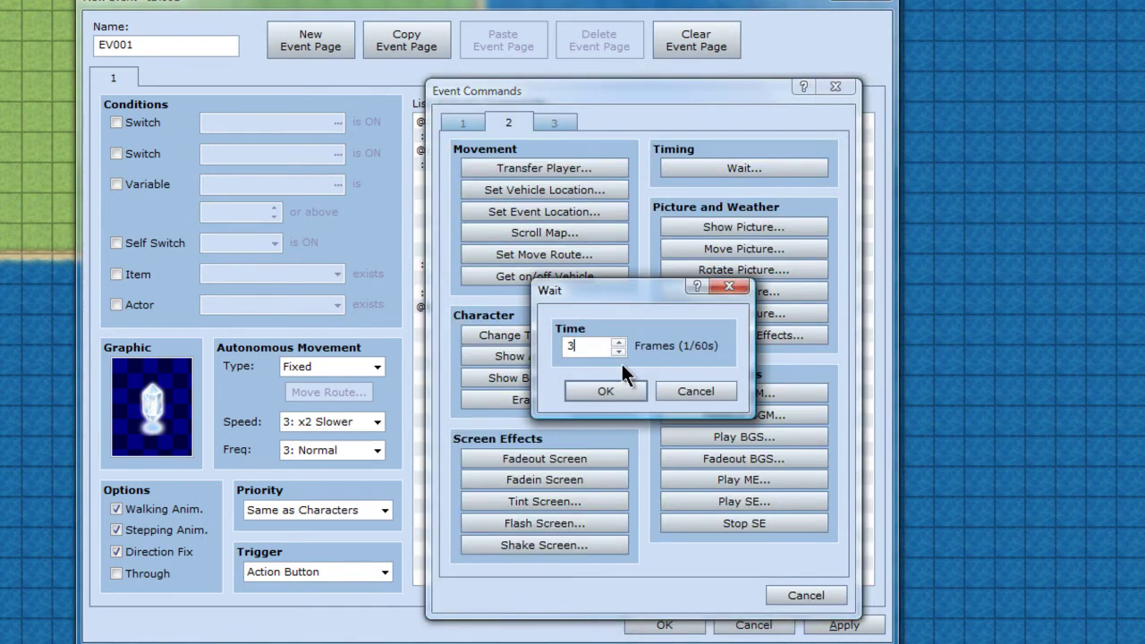
left_click(612, 389)
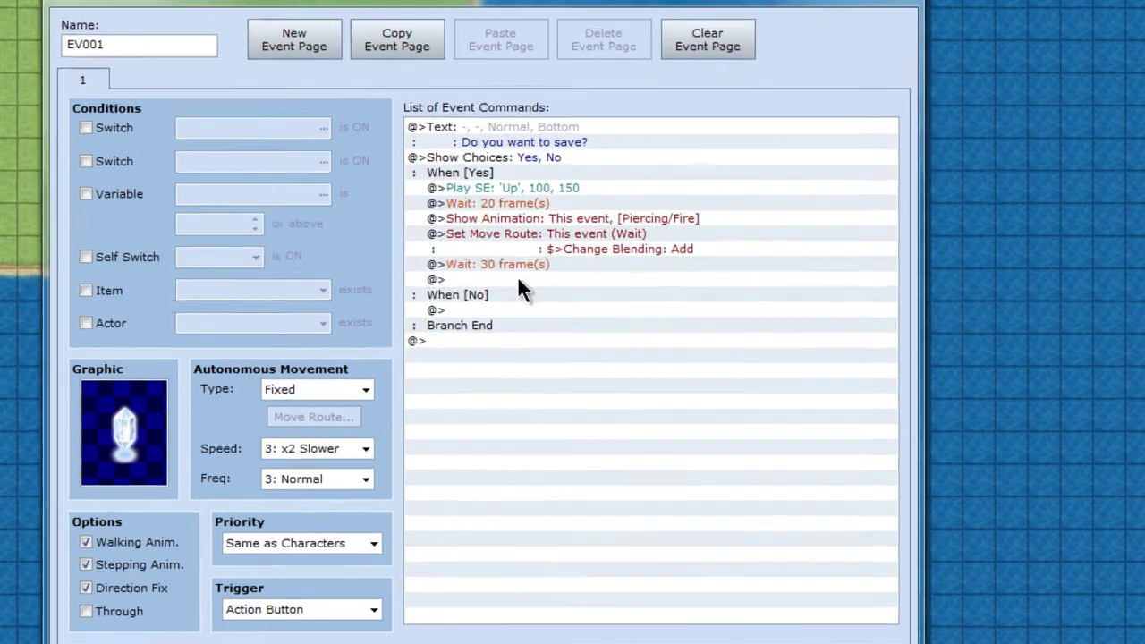
double_click(521, 263)
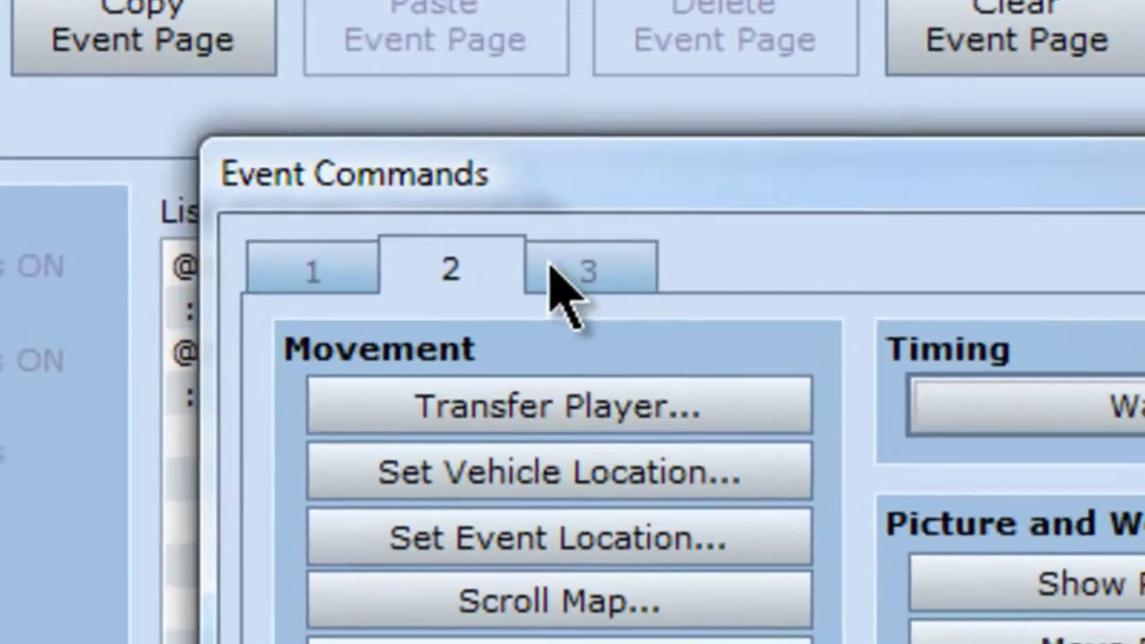
left_click(553, 123)
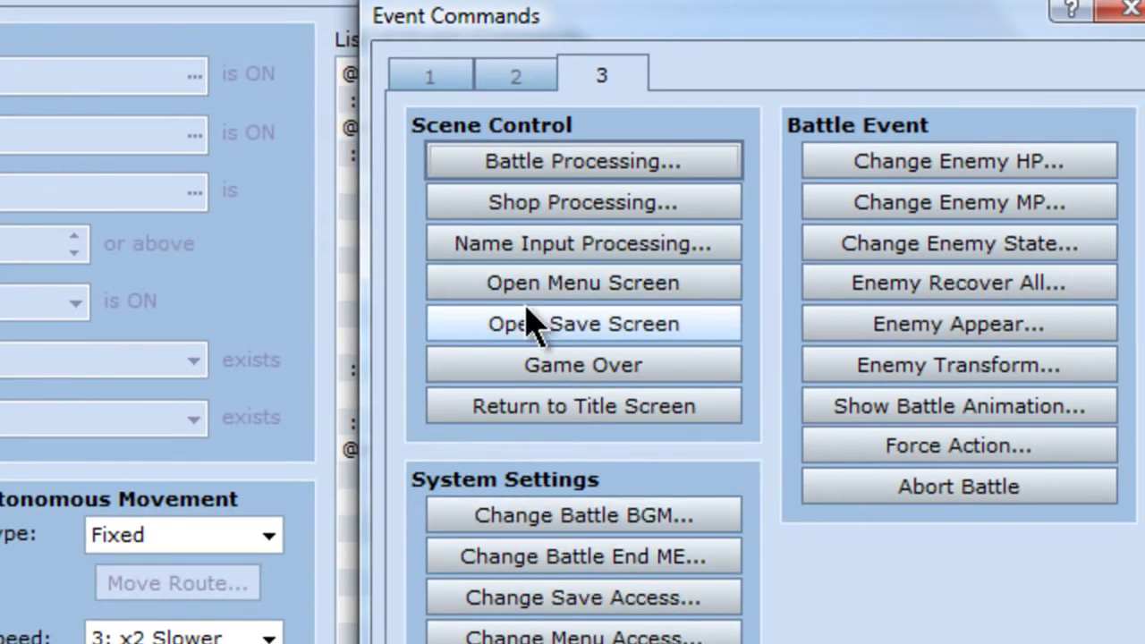
left_click(531, 328)
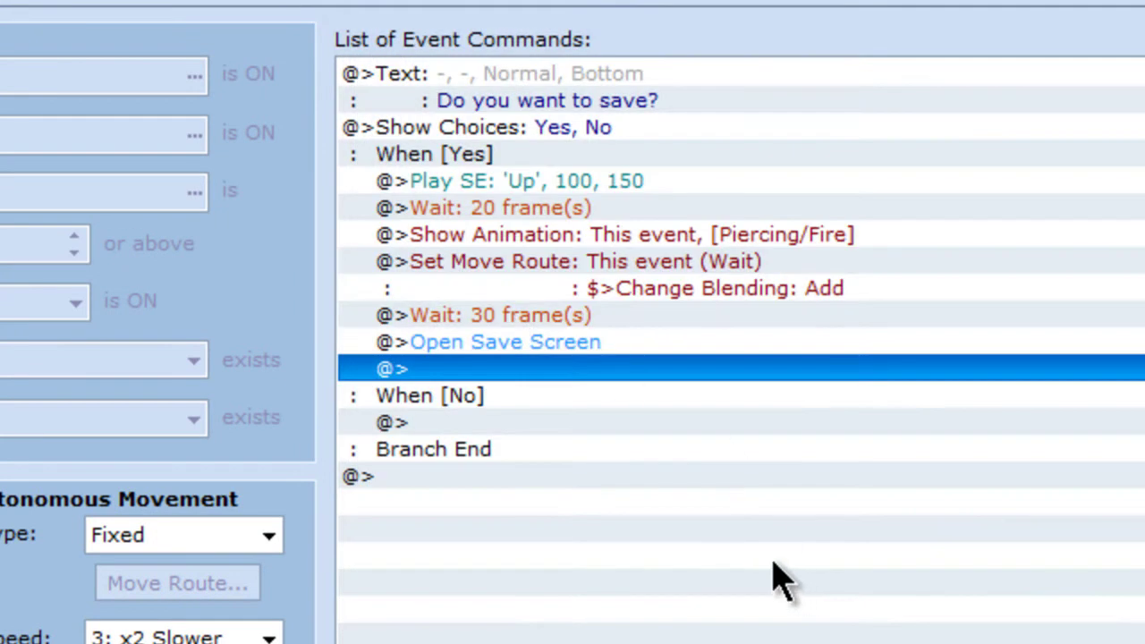
Add a Control Self Switch command below Open Save Screen that turns self switch A ON.
double_click(467, 370)
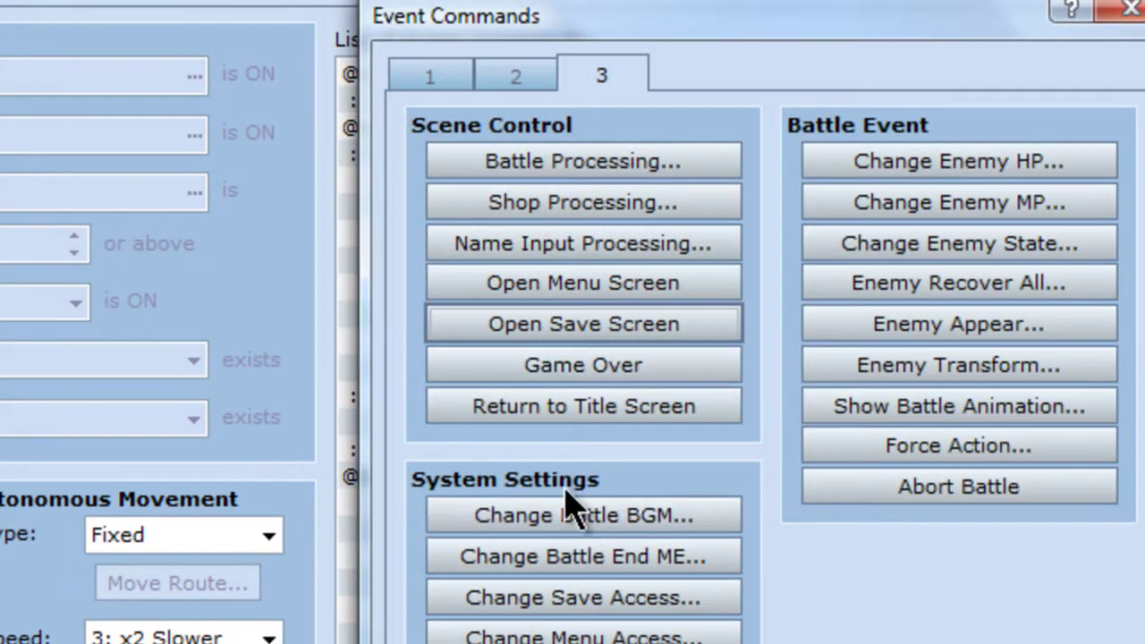
left_click(514, 82)
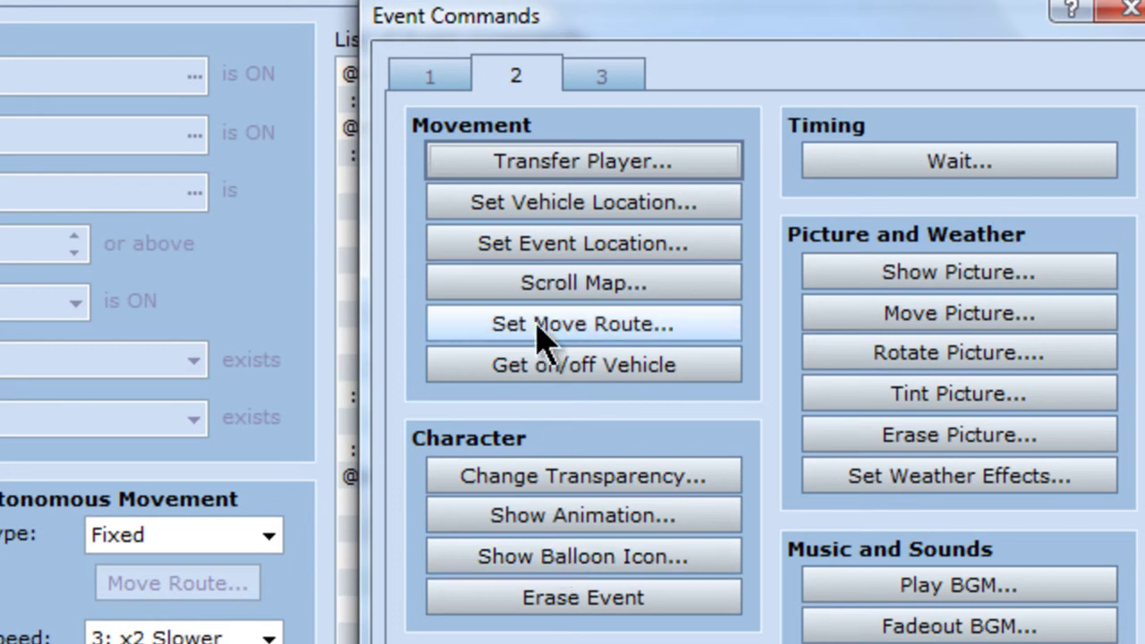
left_click(429, 79)
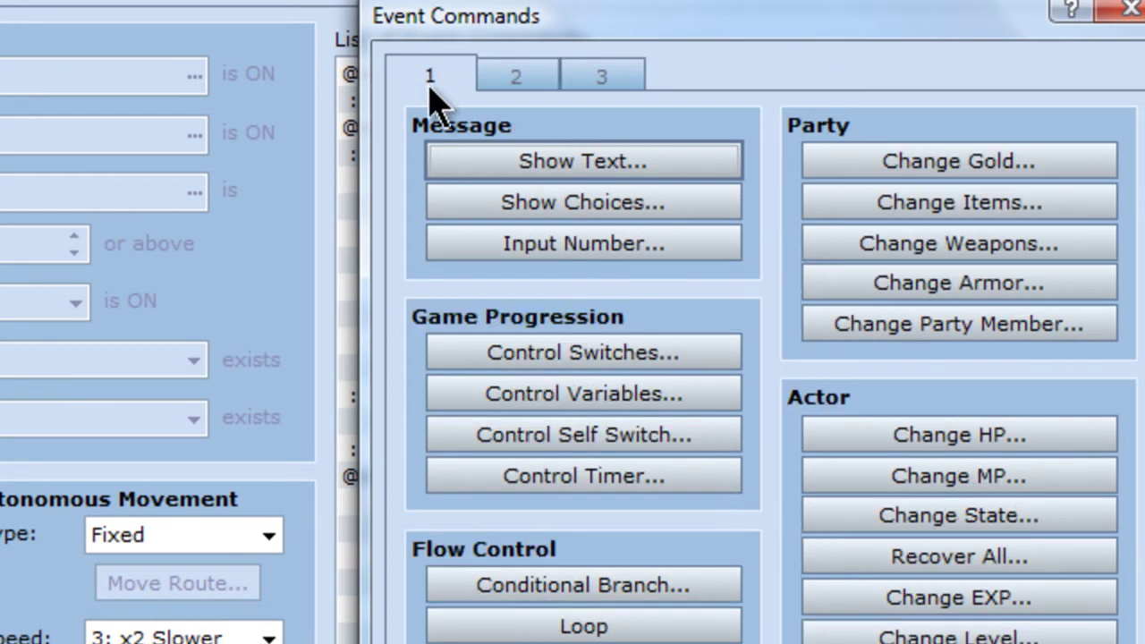
left_click(495, 438)
left_click(888, 445)
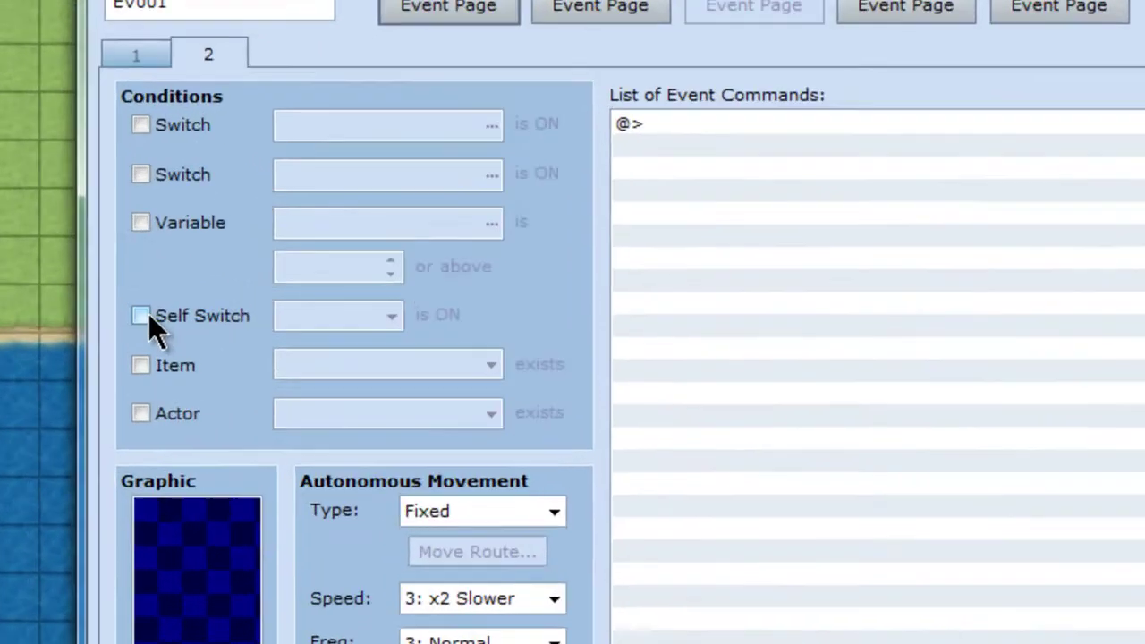
Create a second event page conditioned on Self Switch A, using the dim blue !Crystal graphic with Stepping Anim. and Direction Fix enabled.
left_click(56, 541)
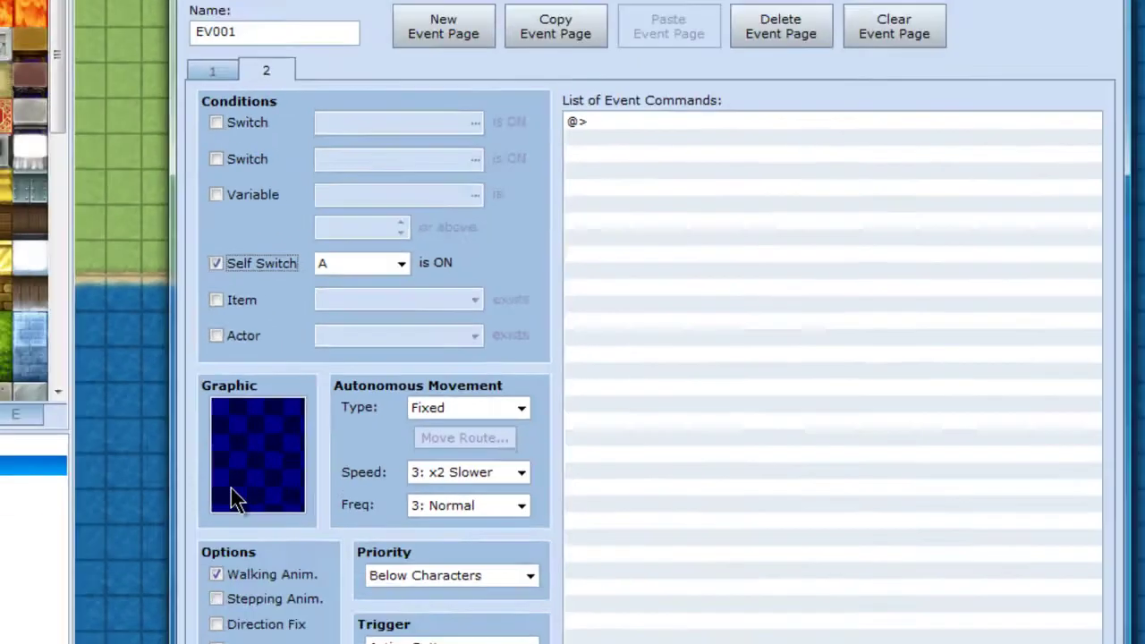
double_click(231, 493)
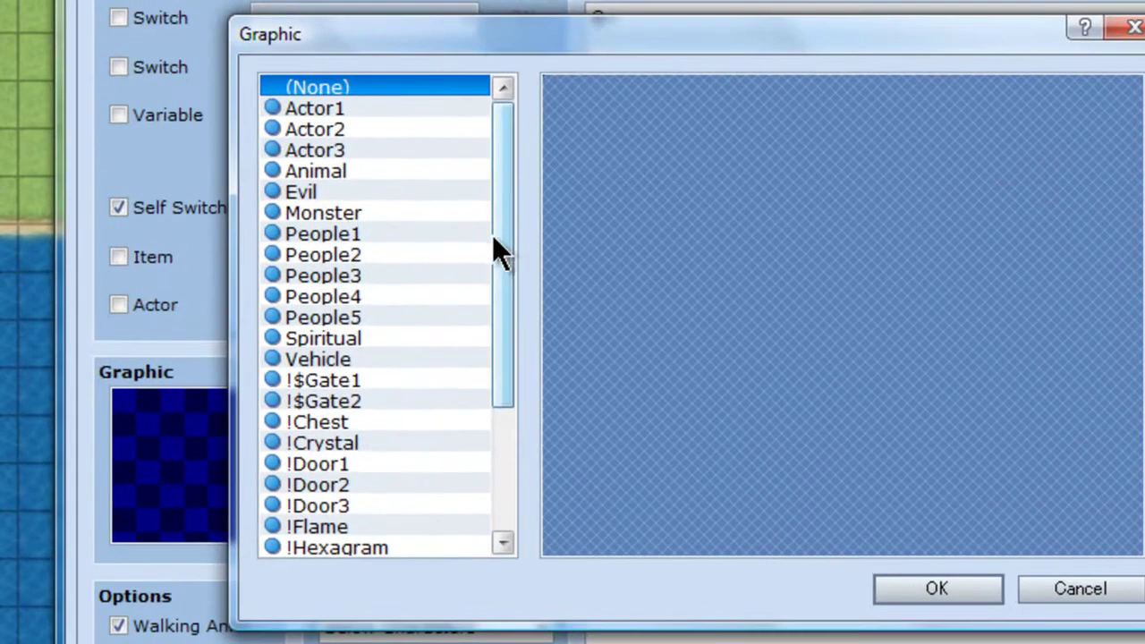
left_click_drag(438, 272, 503, 309)
left_click(365, 359)
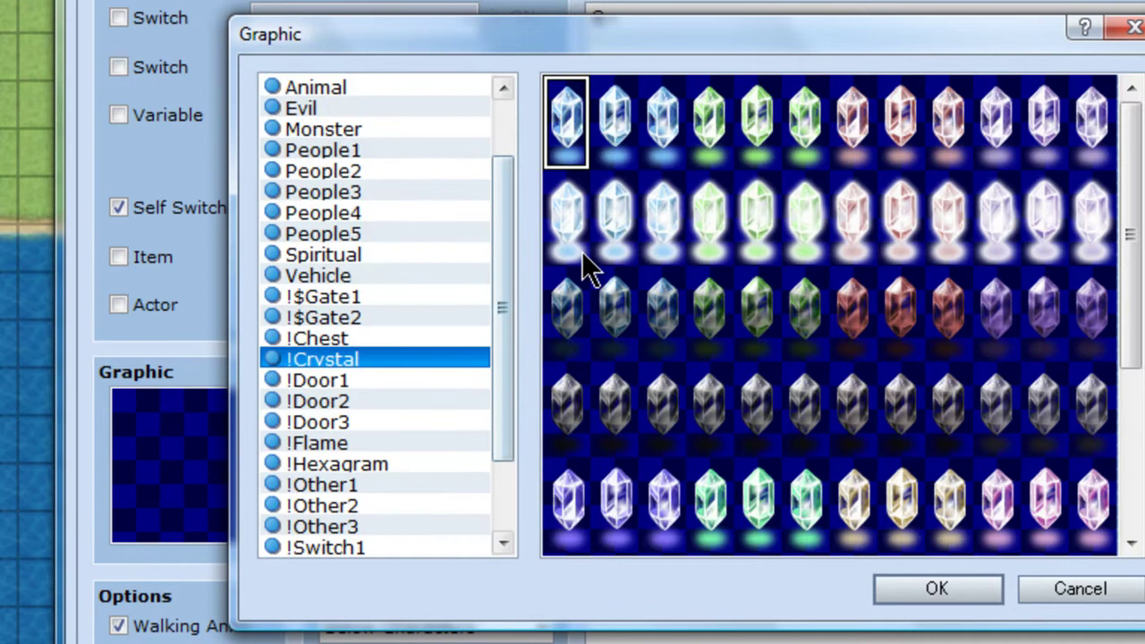
left_click(573, 313)
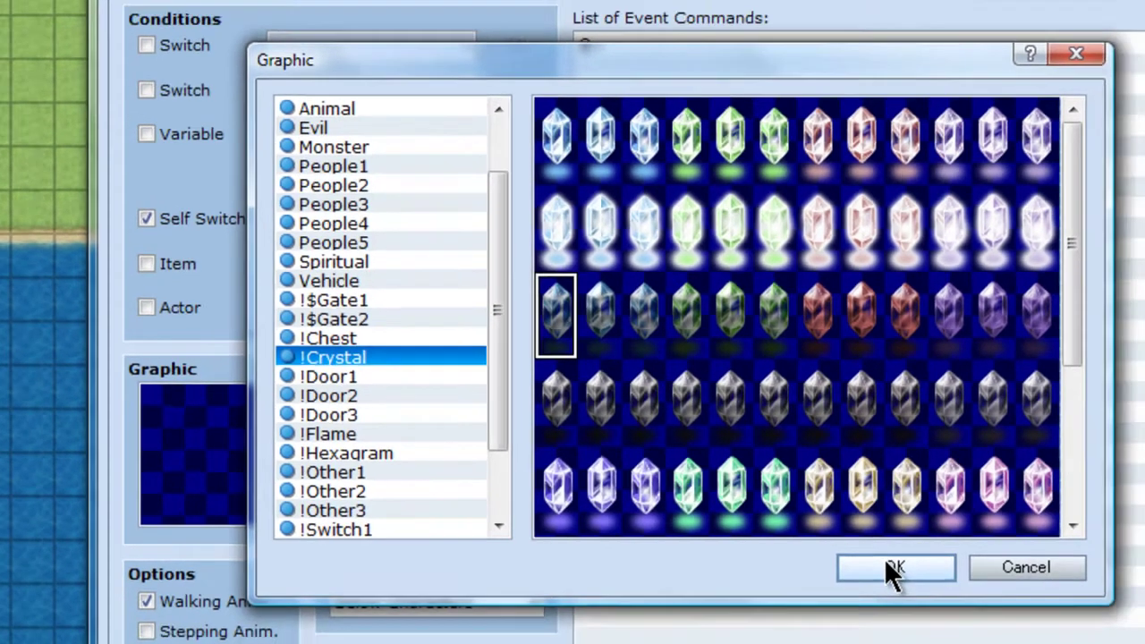
left_click(927, 586)
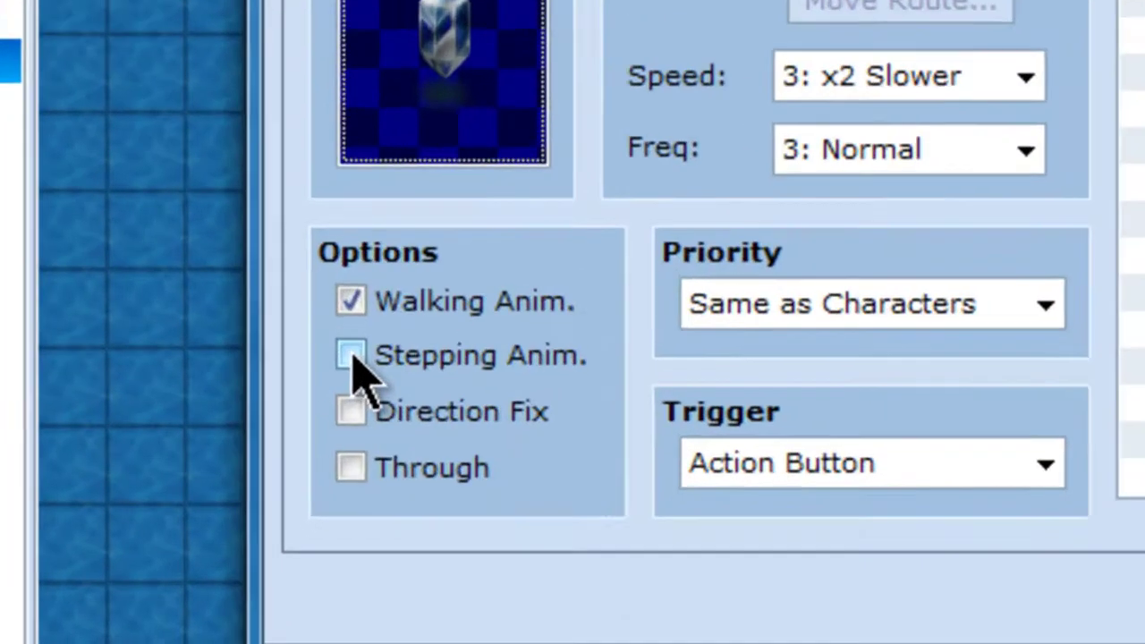
left_click(353, 358)
left_click(351, 410)
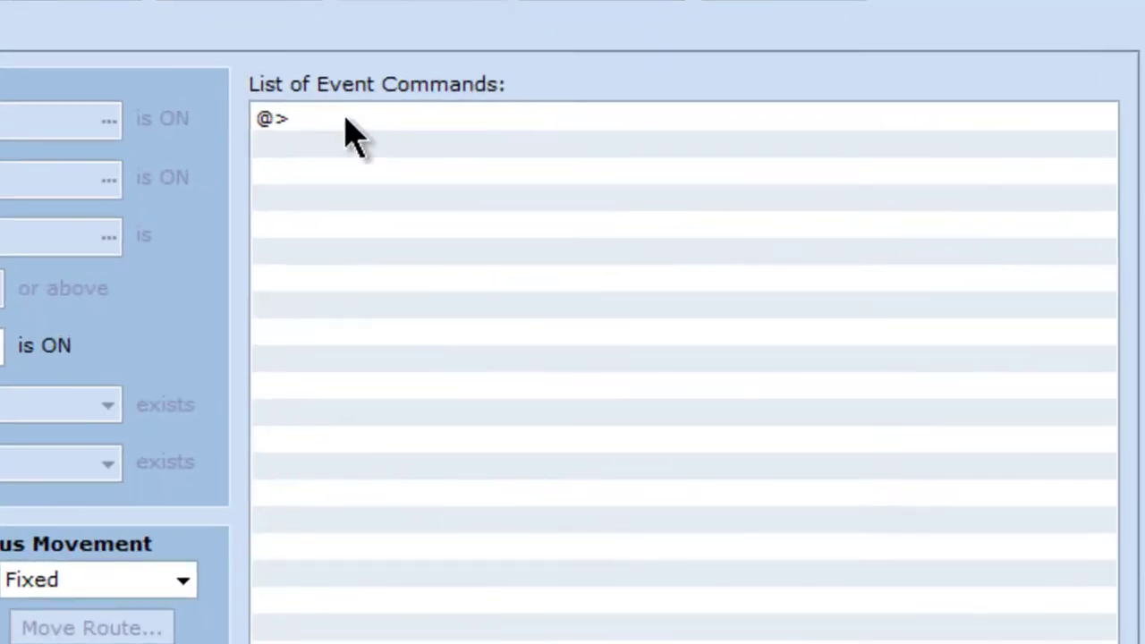
Add the message "You already used this crystal .. ." to the second page, then apply and close the event.
double_click(353, 134)
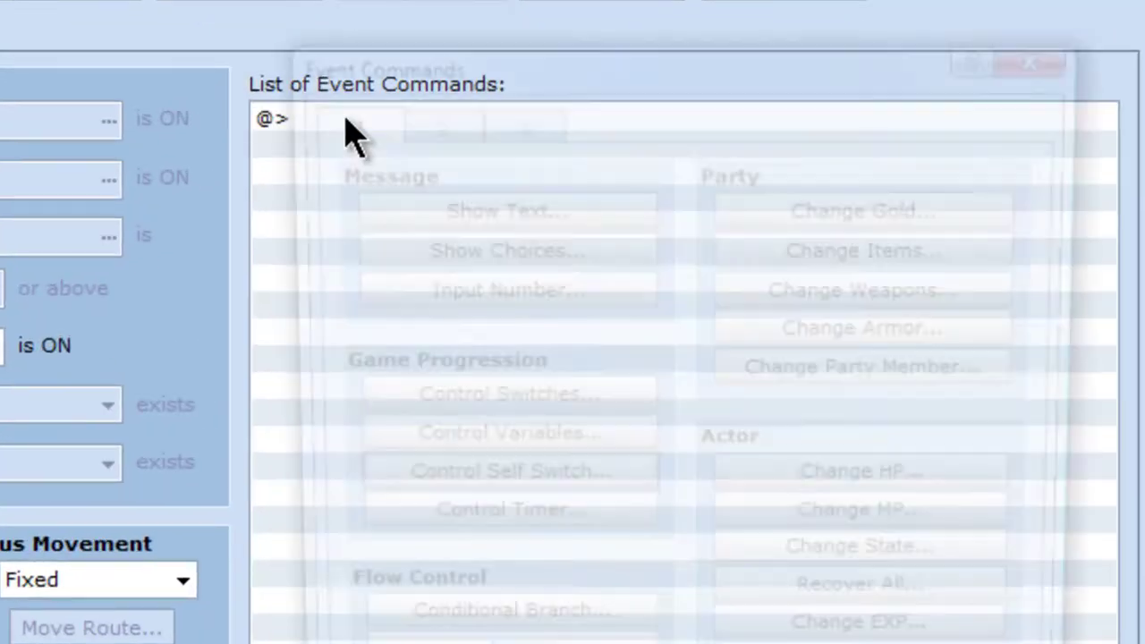
left_click(463, 215)
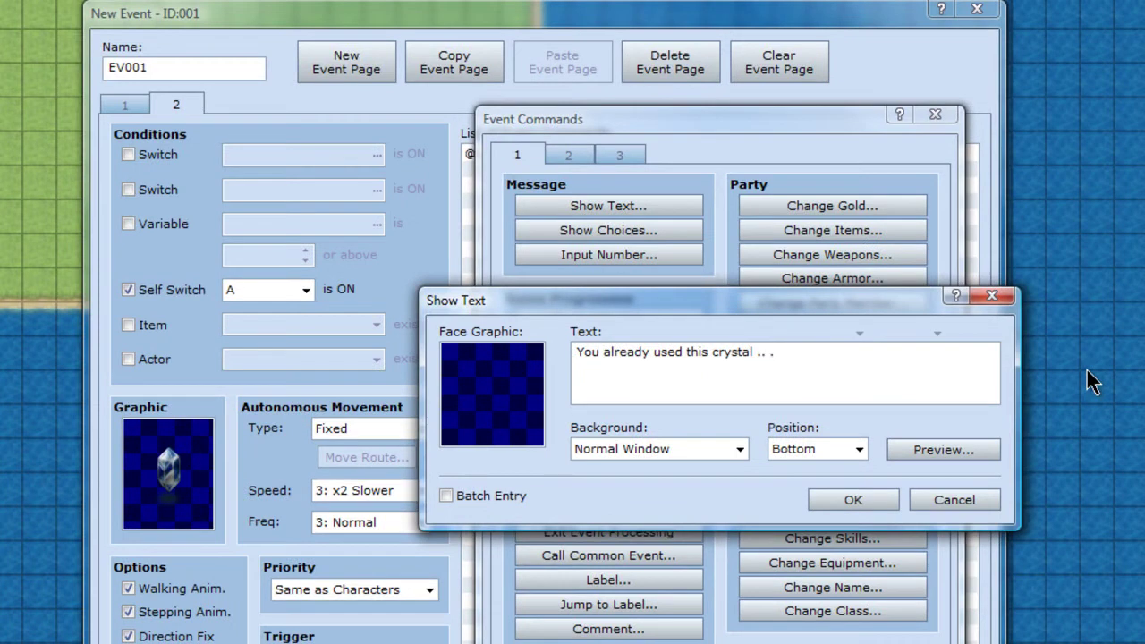
left_click(857, 497)
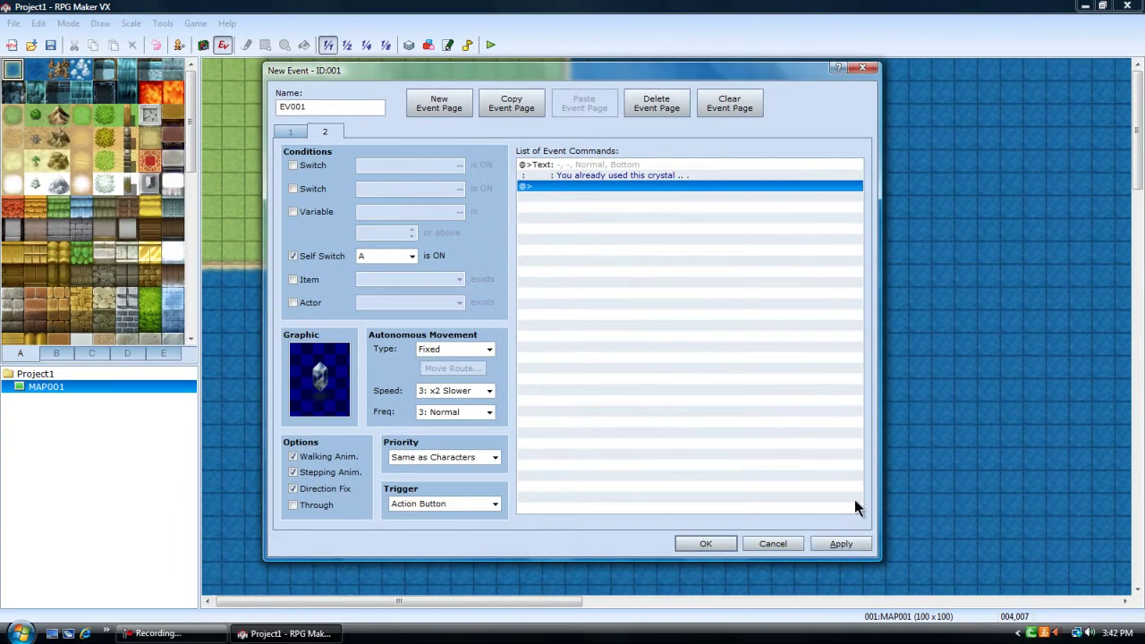
left_click(838, 544)
left_click(730, 543)
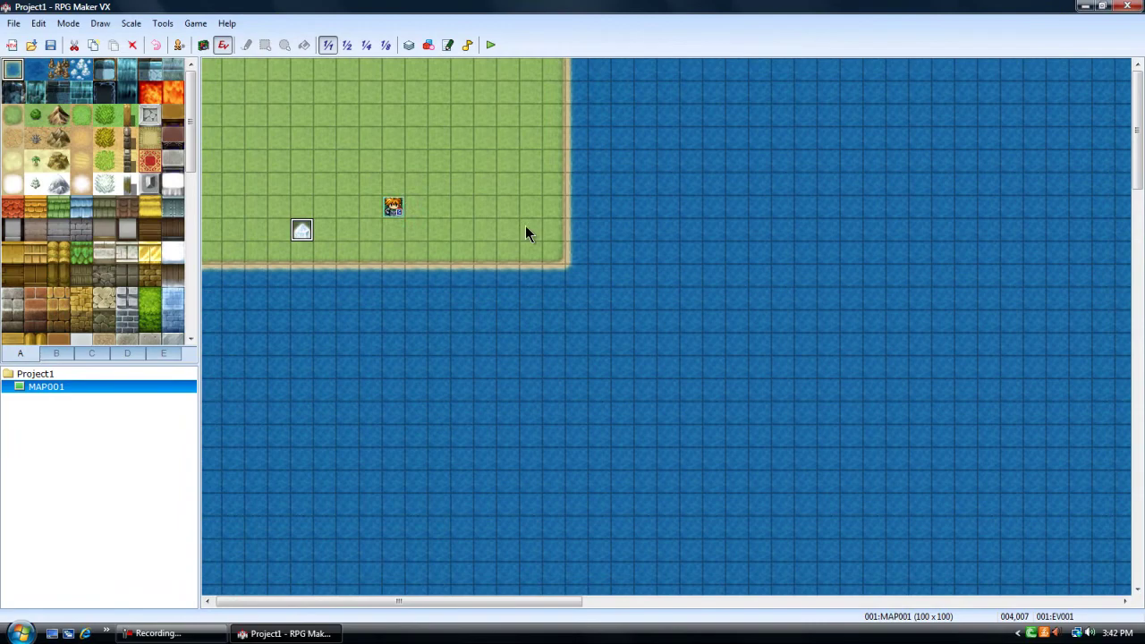
Reopen the crystal event and set the Wait before Open Save Screen to 45 frames.
right_click(305, 231)
left_click(329, 237)
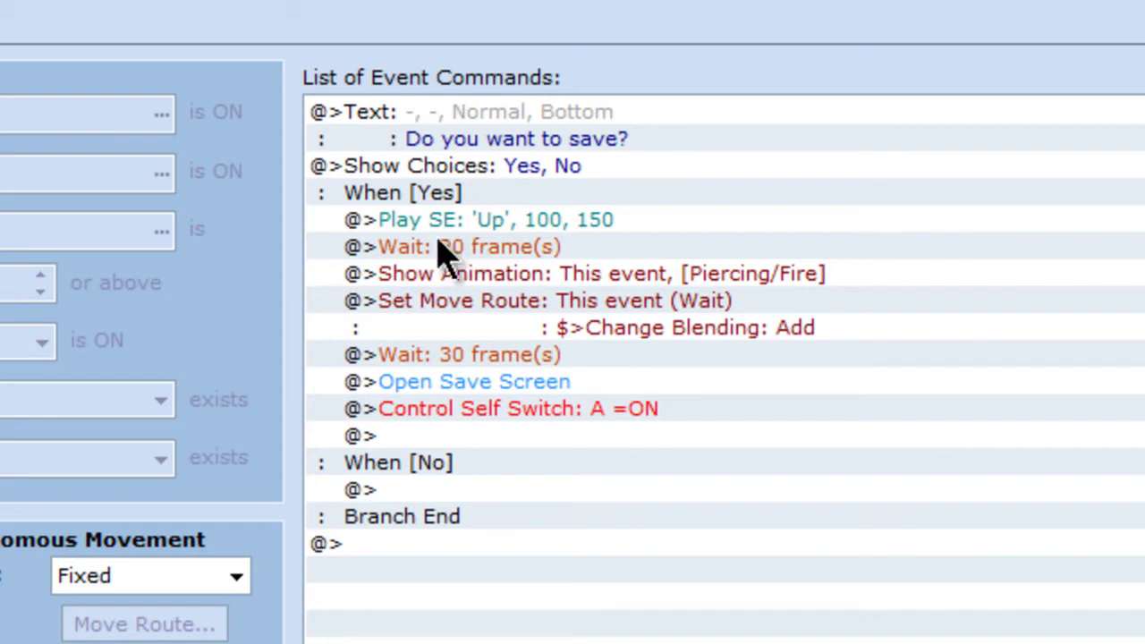
left_click(452, 362)
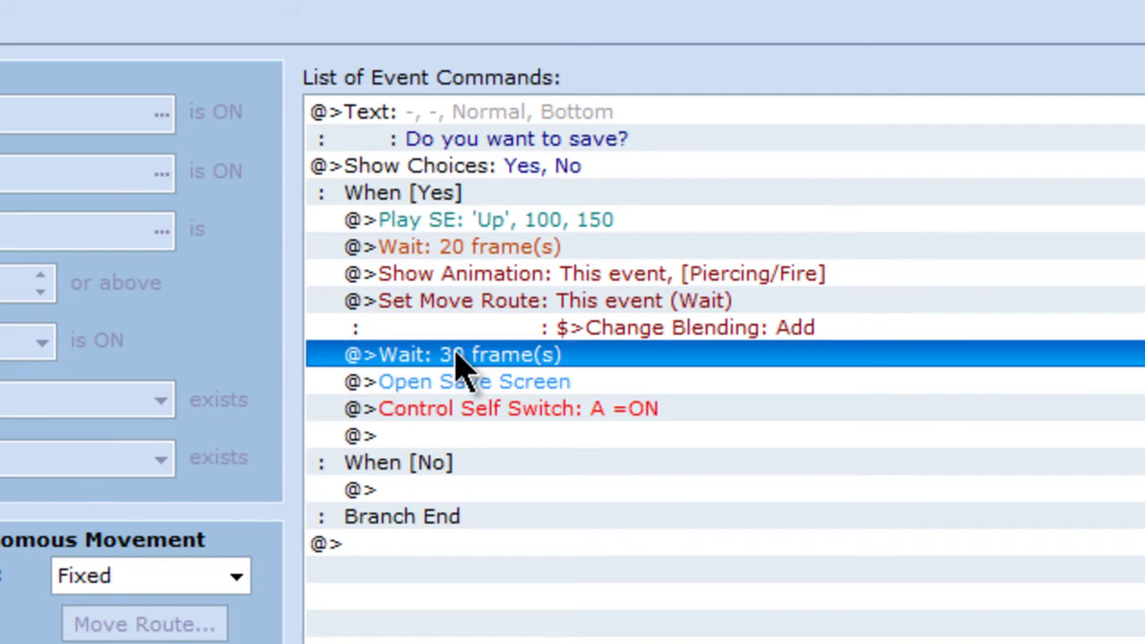
right_click(451, 365)
left_click(528, 414)
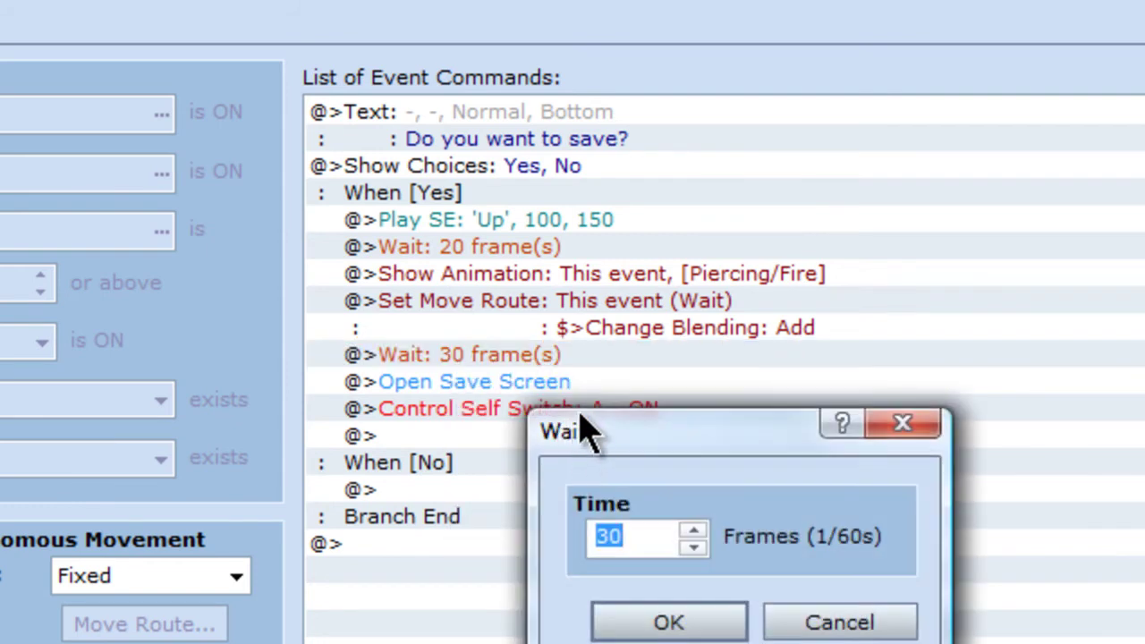
type("45")
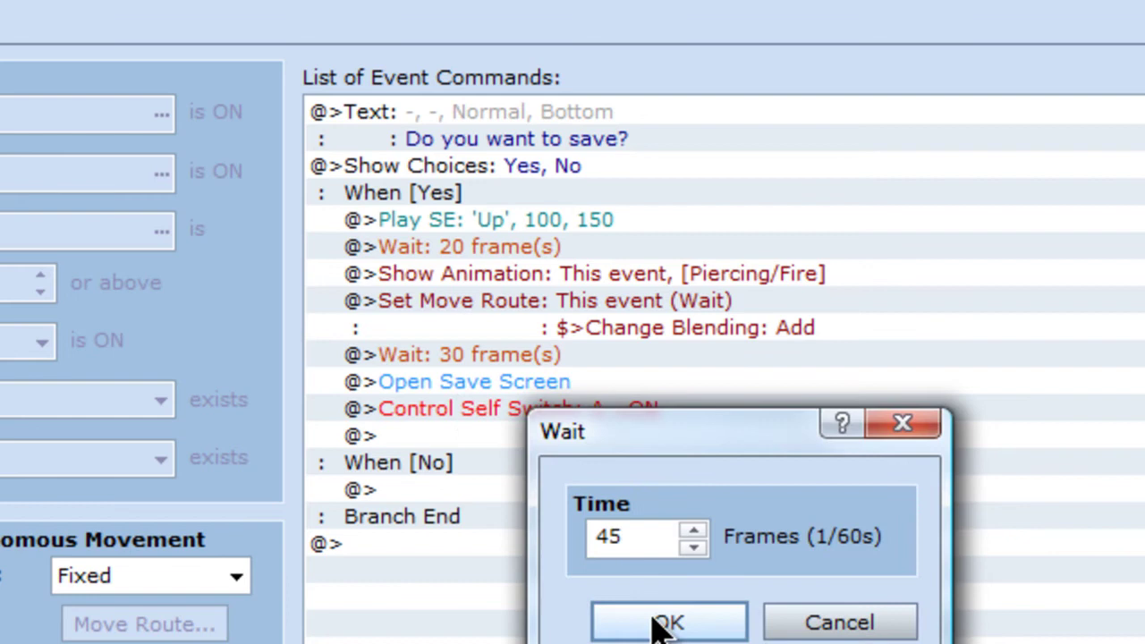
left_click(652, 624)
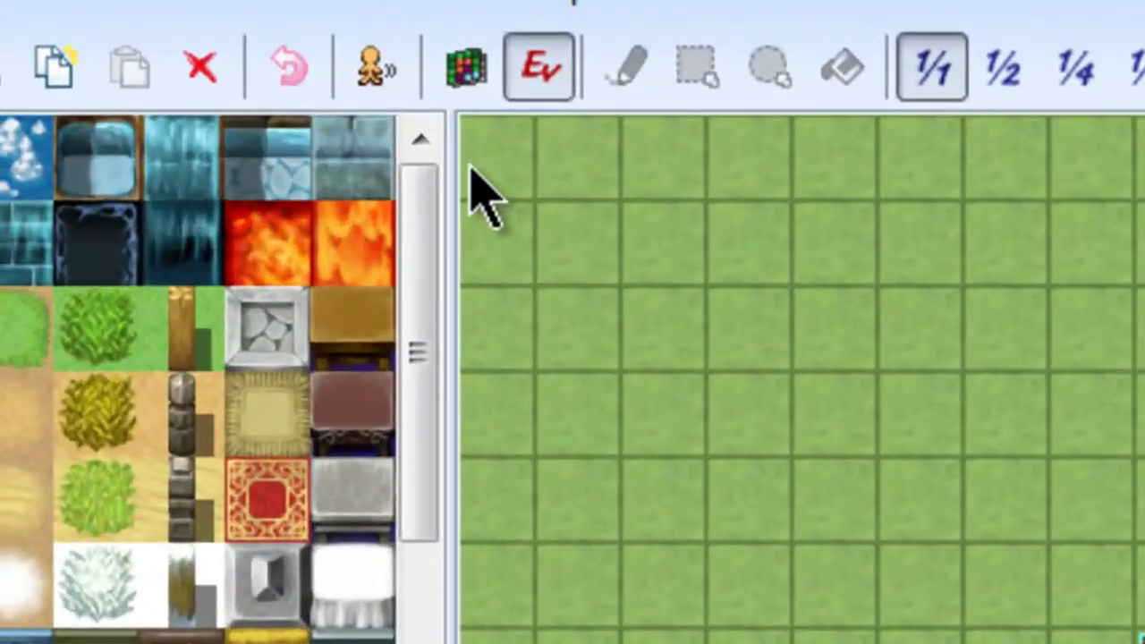
Create a new event on the map's top-left tile and set its trigger to Parallel Process.
right_click(479, 190)
left_click(269, 121)
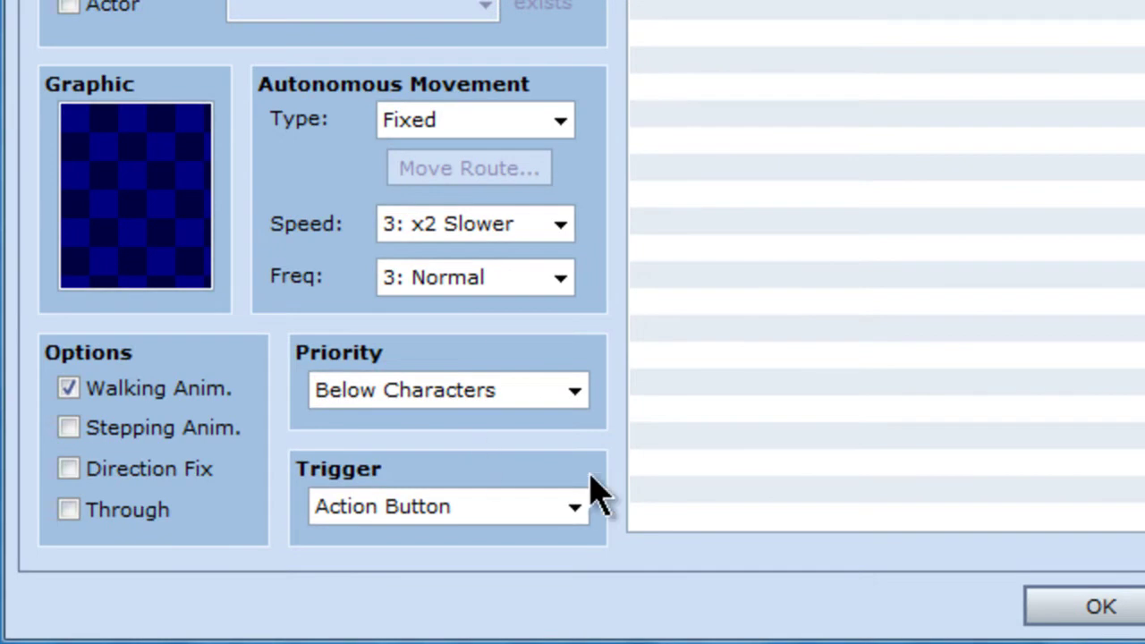
left_click(574, 507)
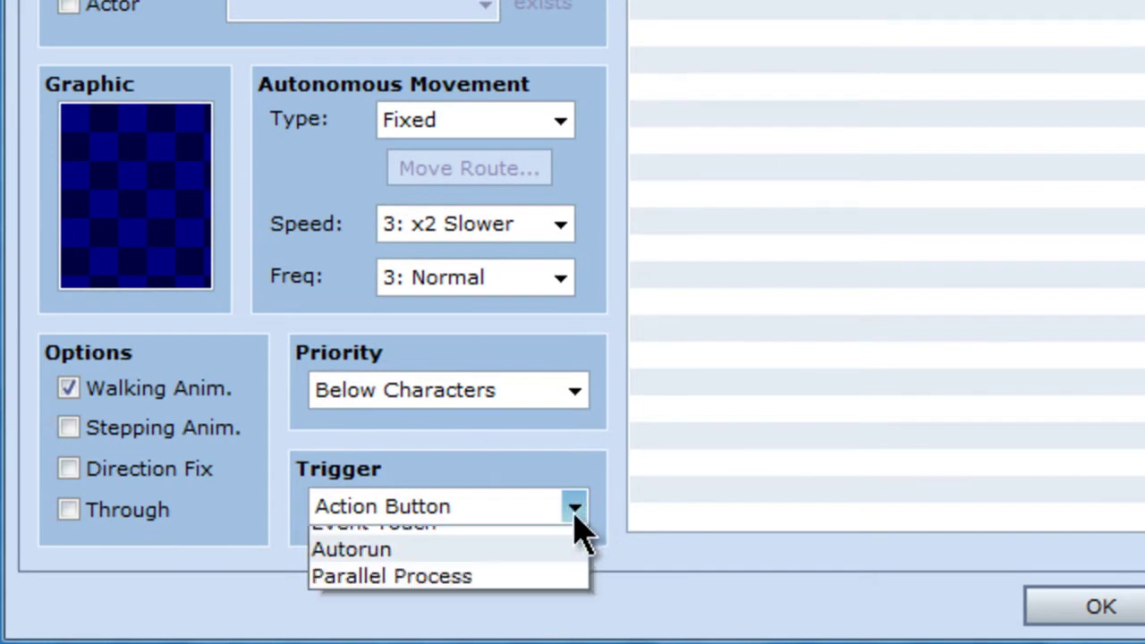
left_click(394, 640)
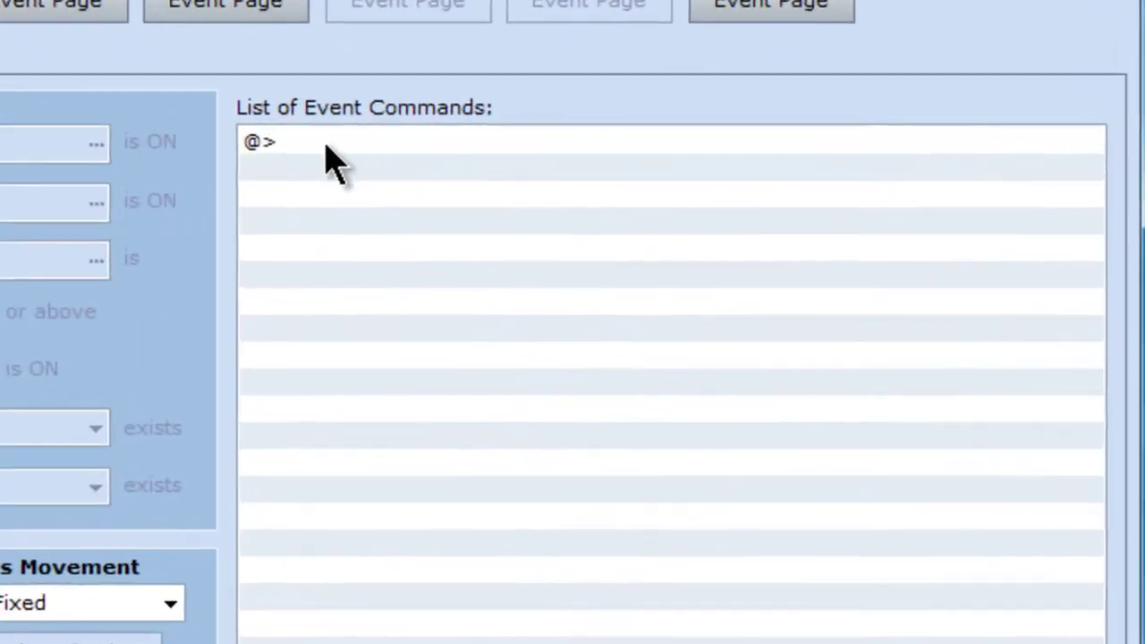
Add a Change Save Access command set to Disable to the parallel-process event, then apply and close the event.
double_click(539, 147)
left_click(394, 143)
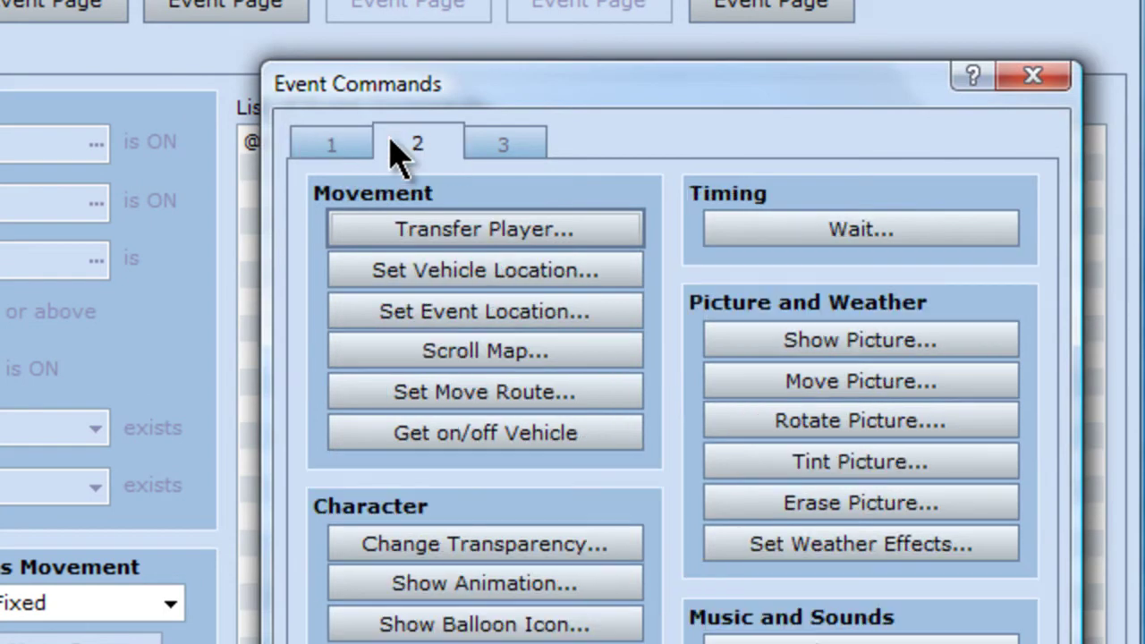
left_click(488, 146)
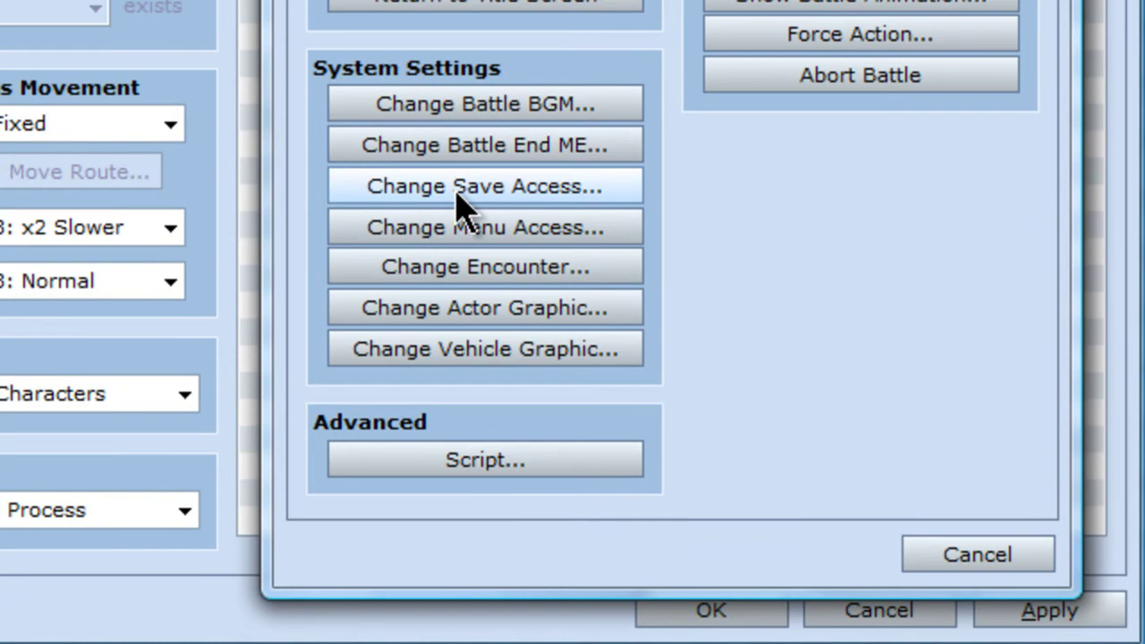
left_click(459, 187)
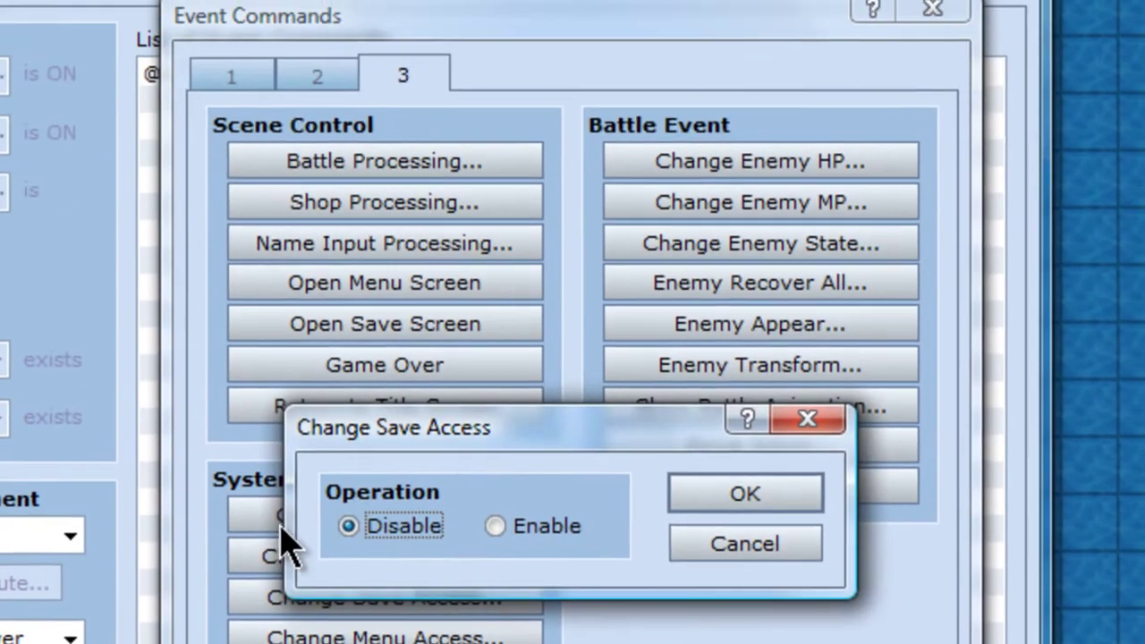
left_click(742, 503)
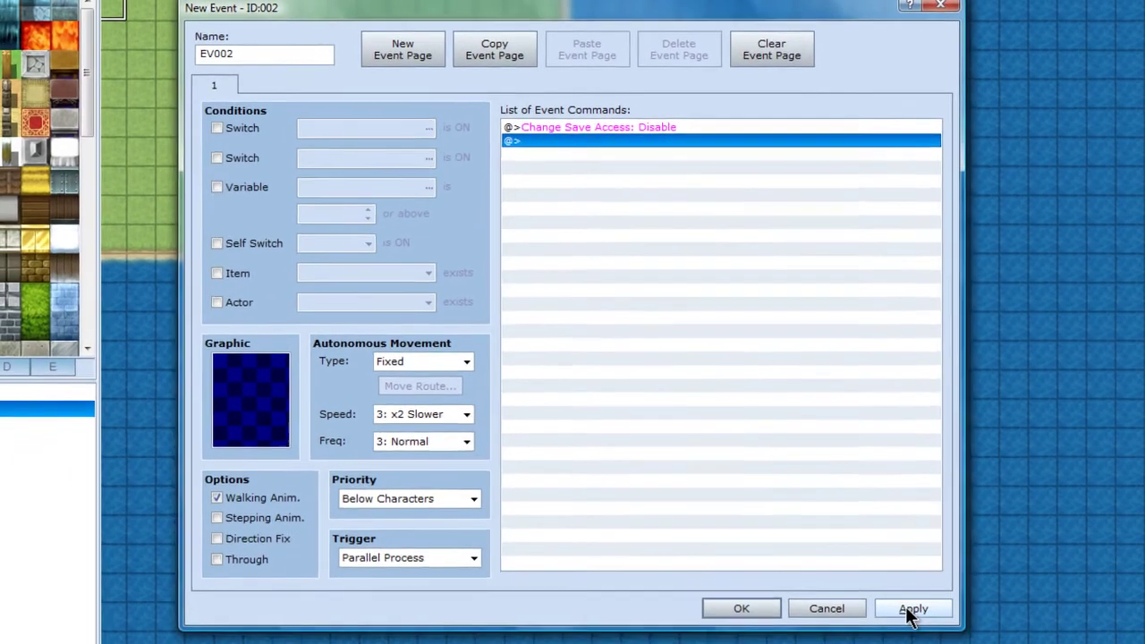
left_click(913, 609)
left_click(819, 610)
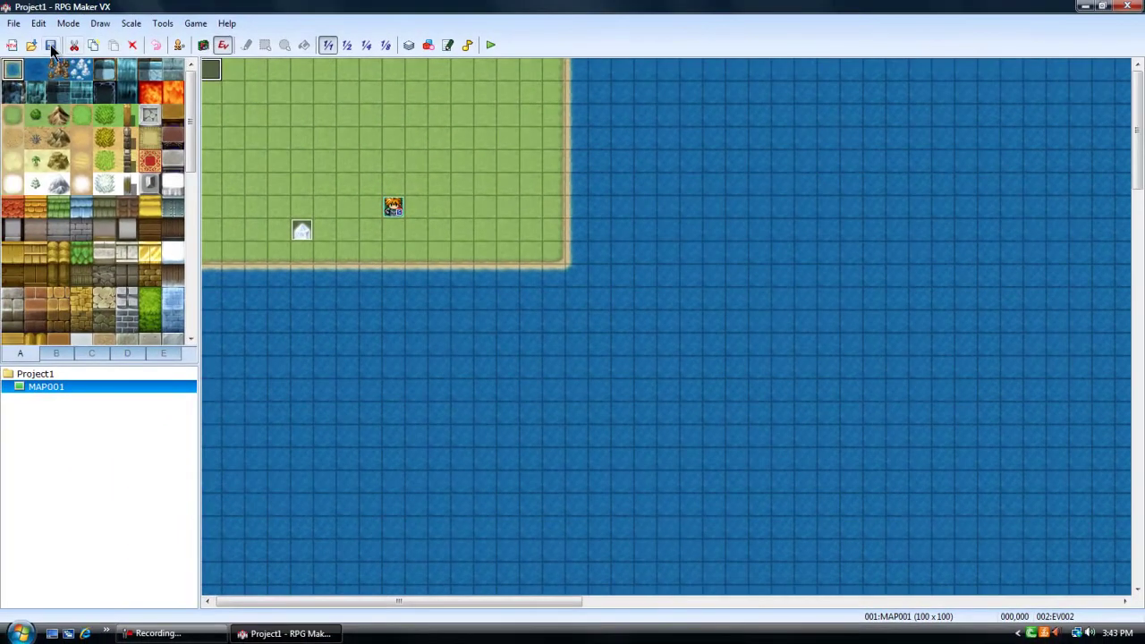
Playtest the project, start a new game and walk the hero around near the crystal.
key("F12")
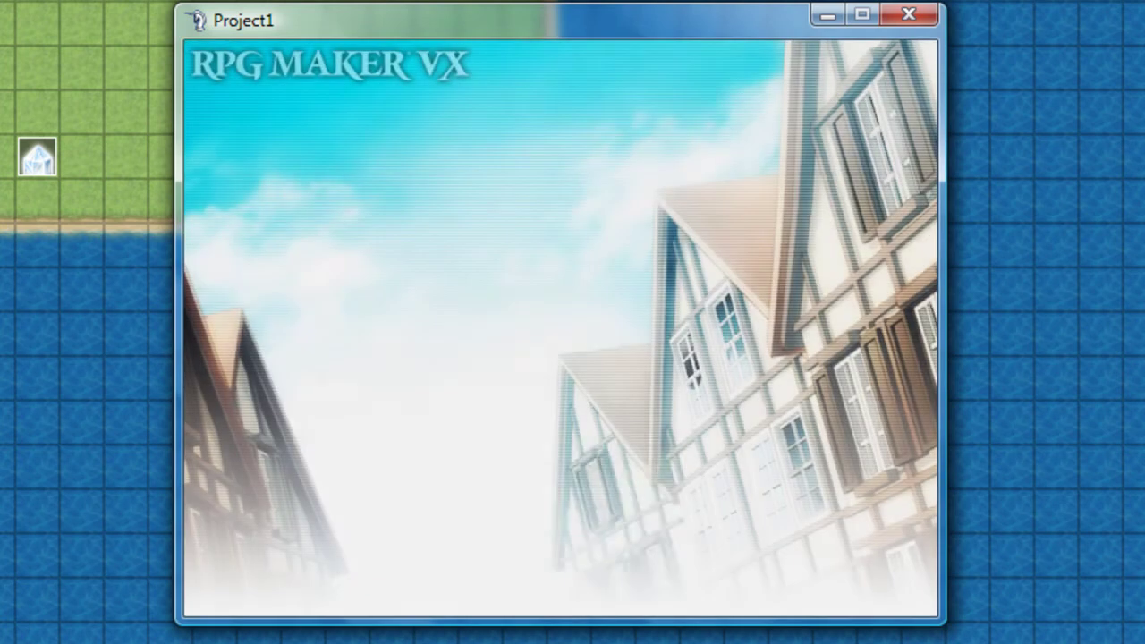
key("Up")
key("Return")
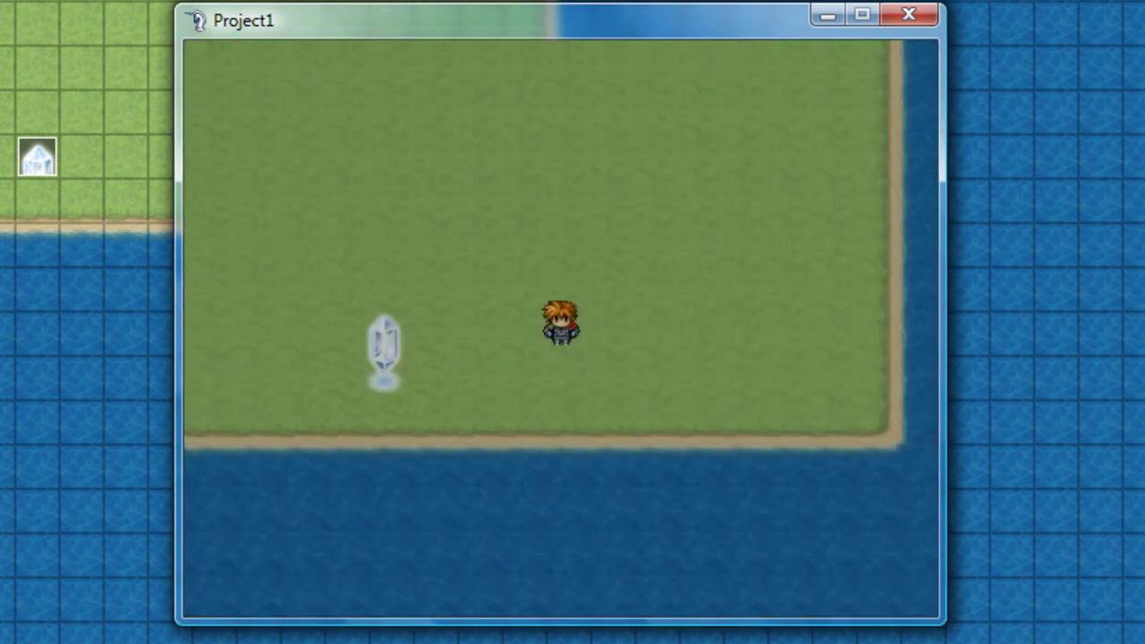
key("Left")
key("Up")
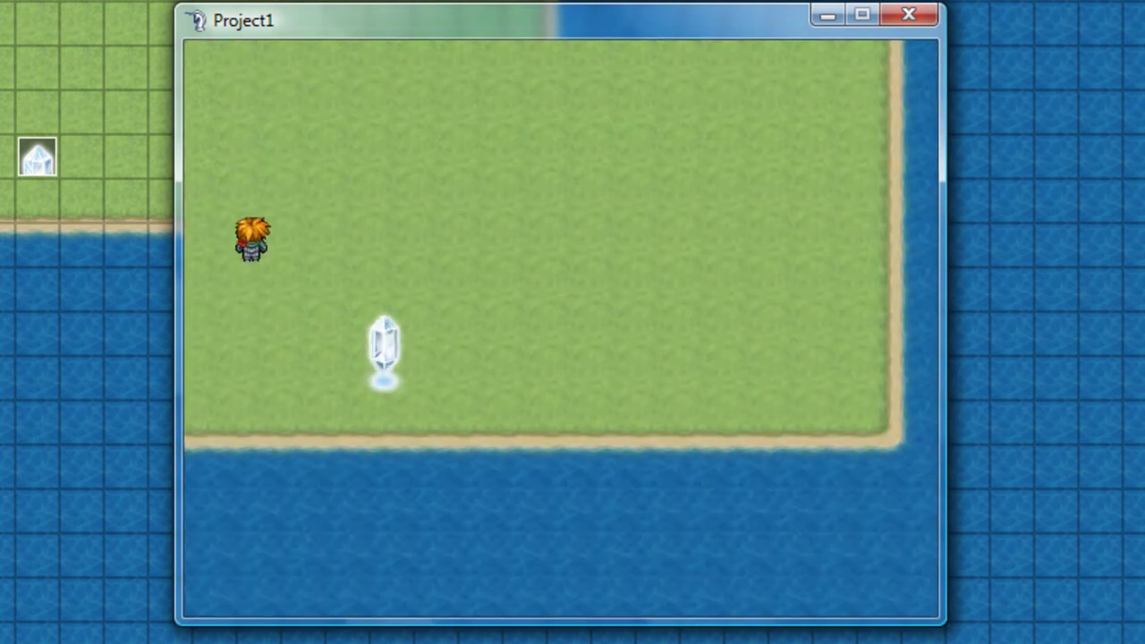
key("Right")
Check the Save entry in the in-game main menu and return to the map.
key("Escape")
key("Down")
key("Down")
key("Down")
key("Down")
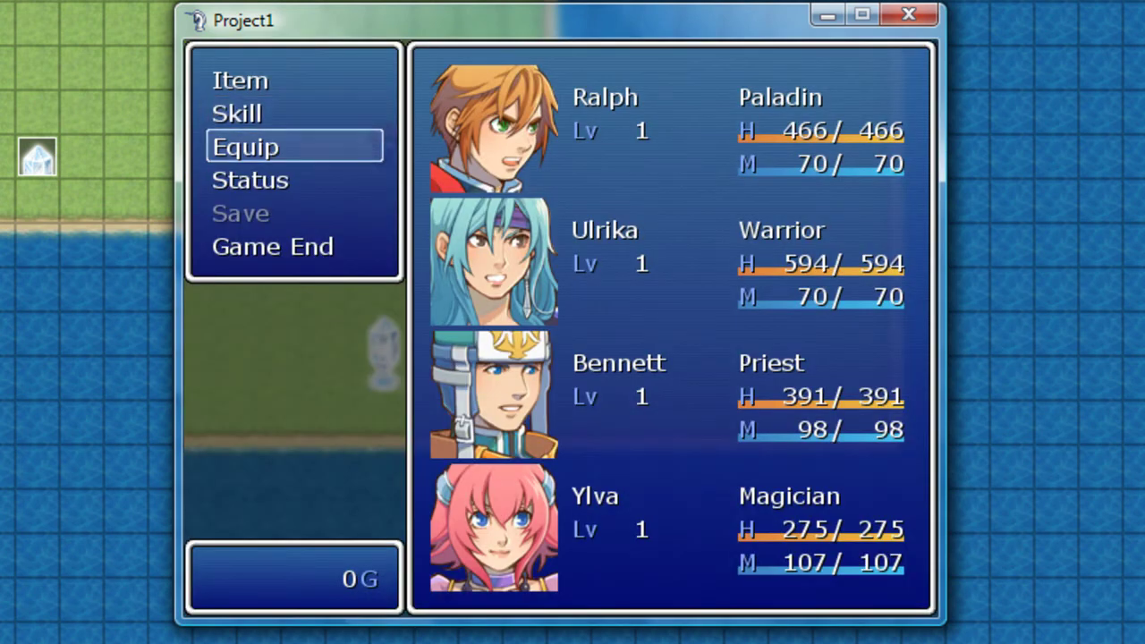
key("Up")
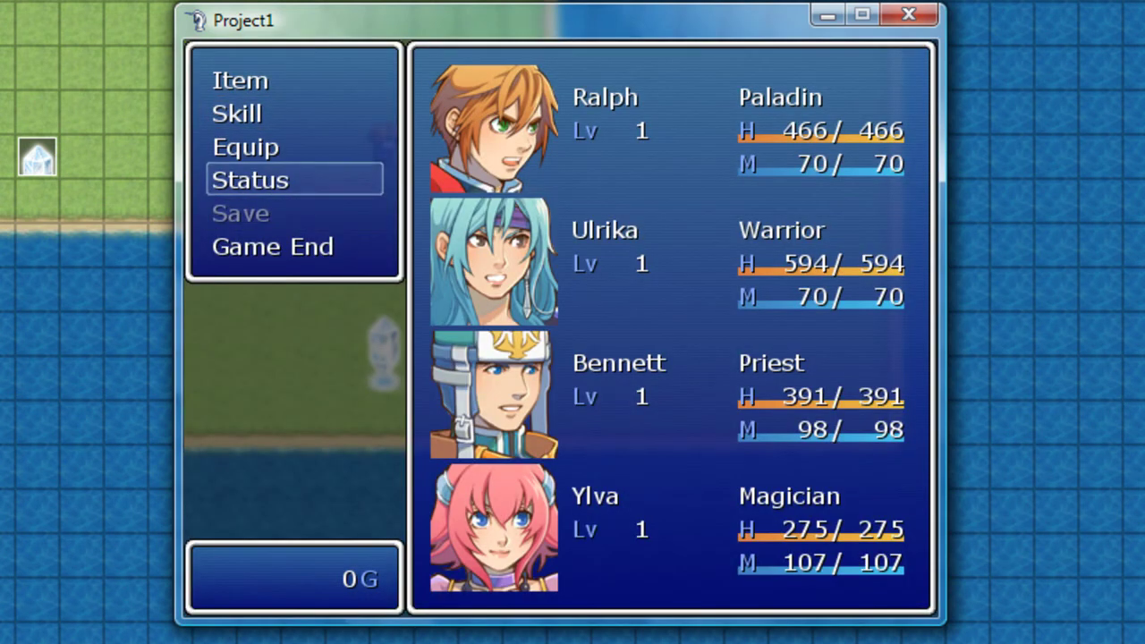
key("Down")
key("Down")
key("Up")
key("Up")
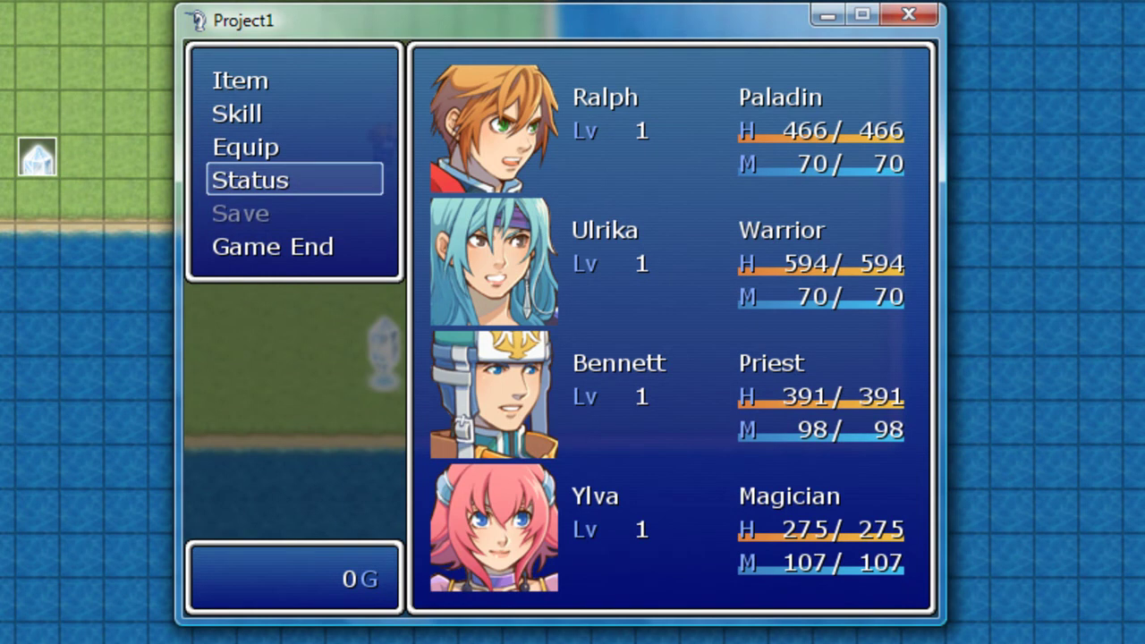
key("Escape")
Walk the hero up to the crystal's right side, activate it and answer No to the save question.
key("Right")
key("Down")
key("Down")
key("Left")
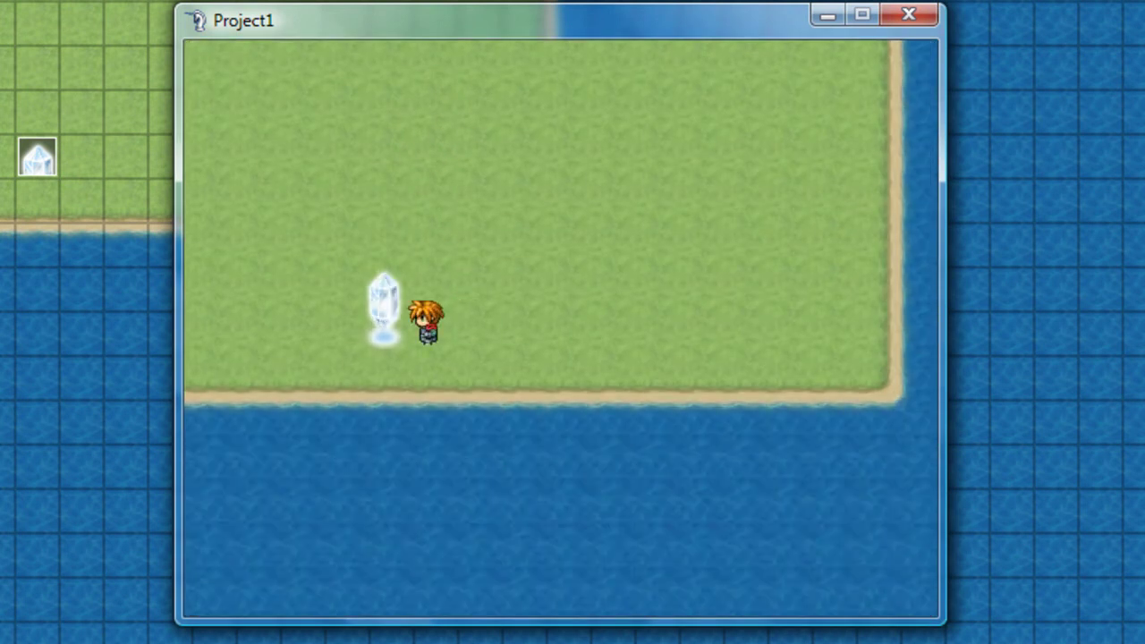
key("Return")
key("Down")
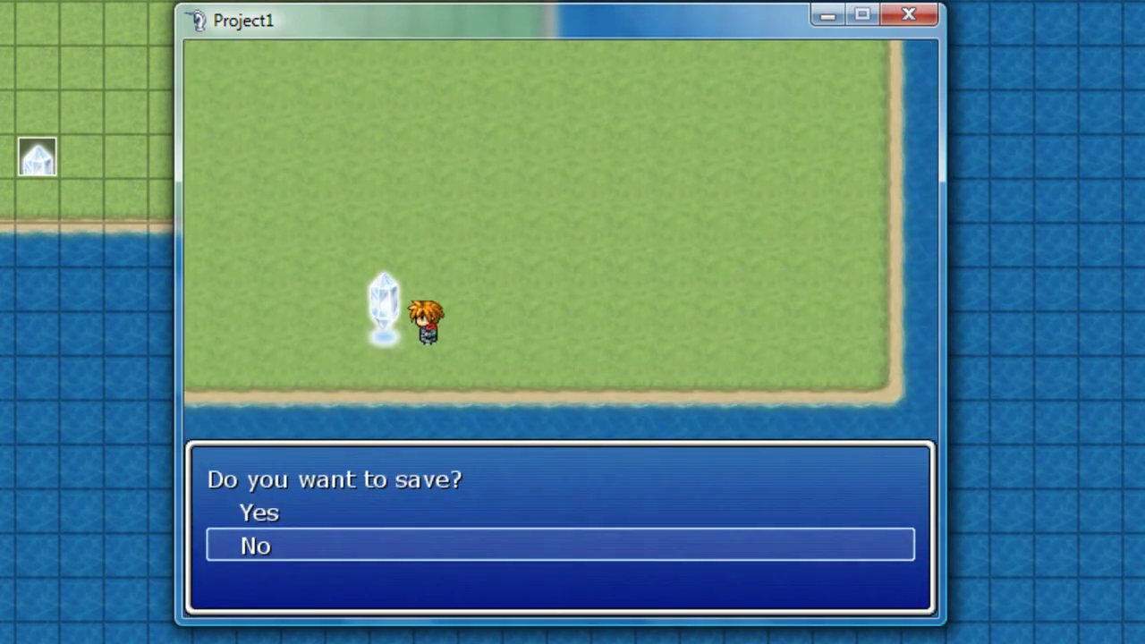
key("Return")
Activate the crystal from behind, answer Yes to the save question and save the game to File 1.
key("Right")
key("Left")
key("Left")
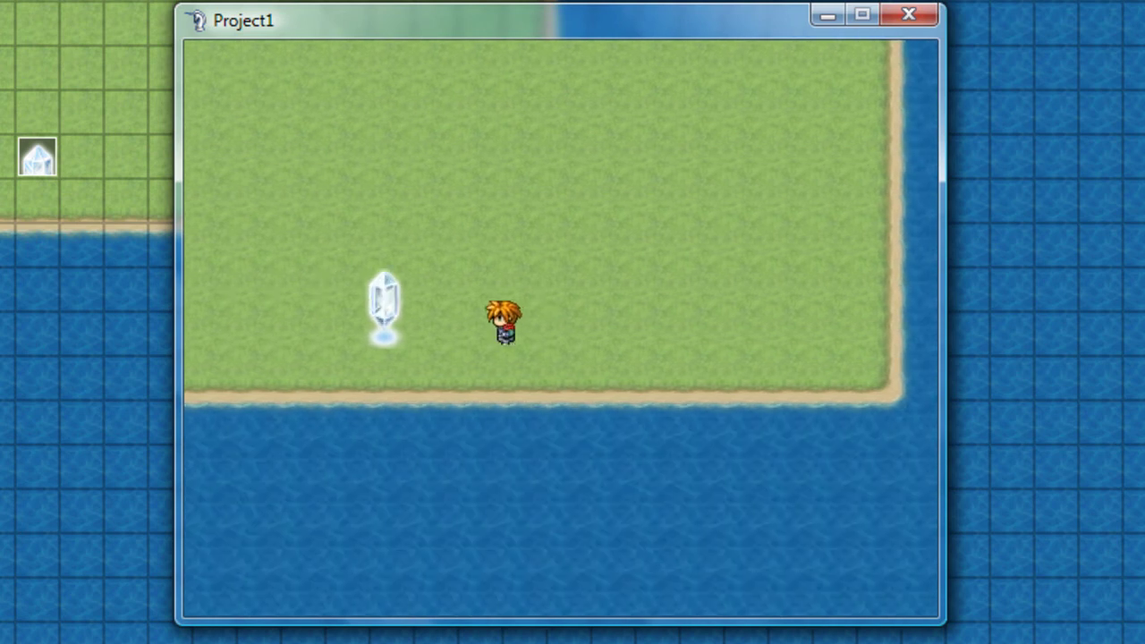
key("Up")
key("Down")
key("Return")
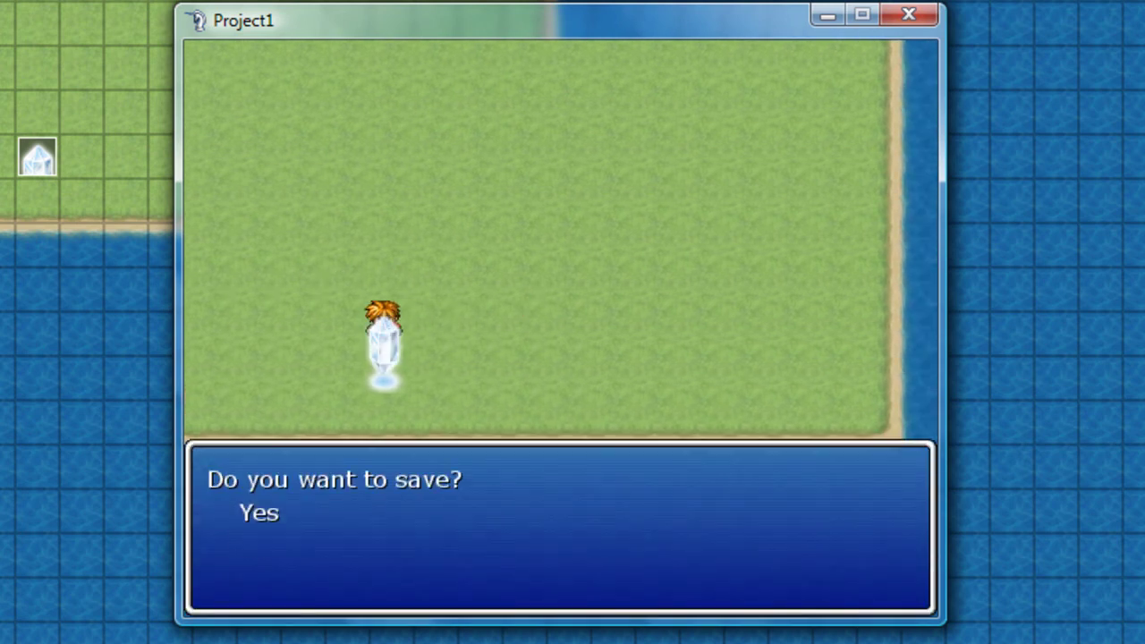
key("Return")
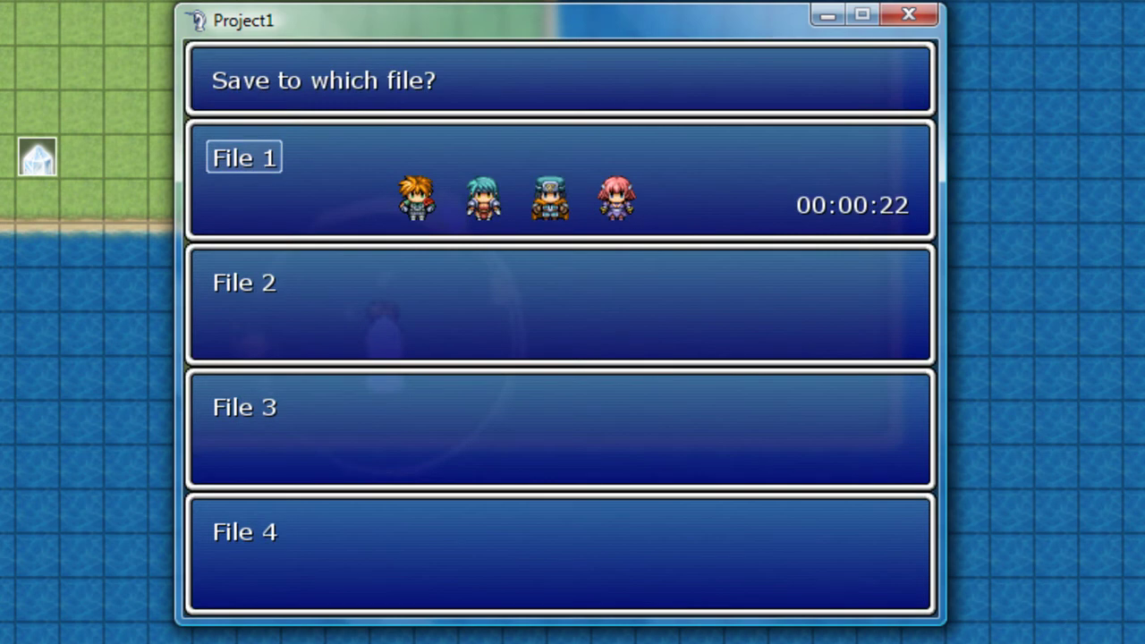
key("Return")
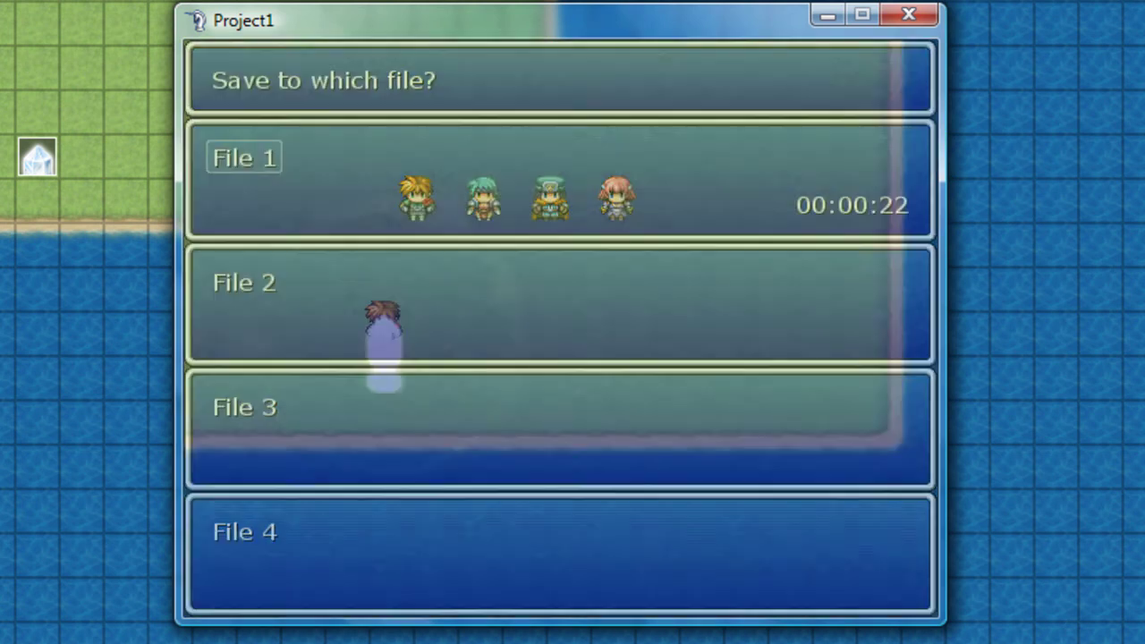
Walk to the right side of the used crystal, activate it again and dismiss its message.
key("Right")
key("Right")
key("Down")
key("Left")
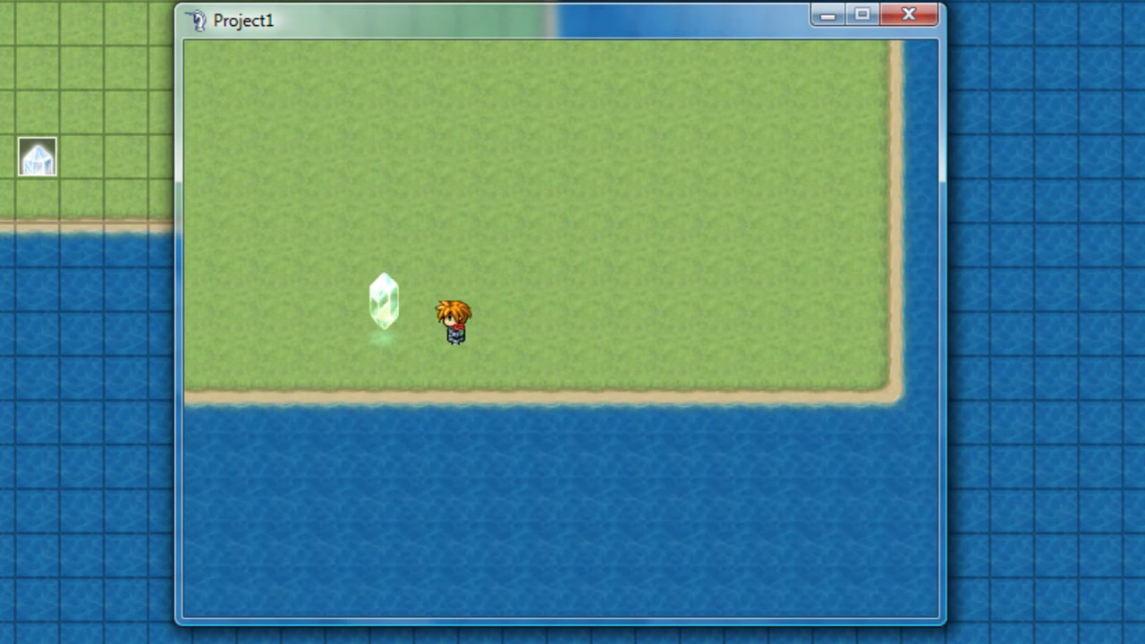
key("Return")
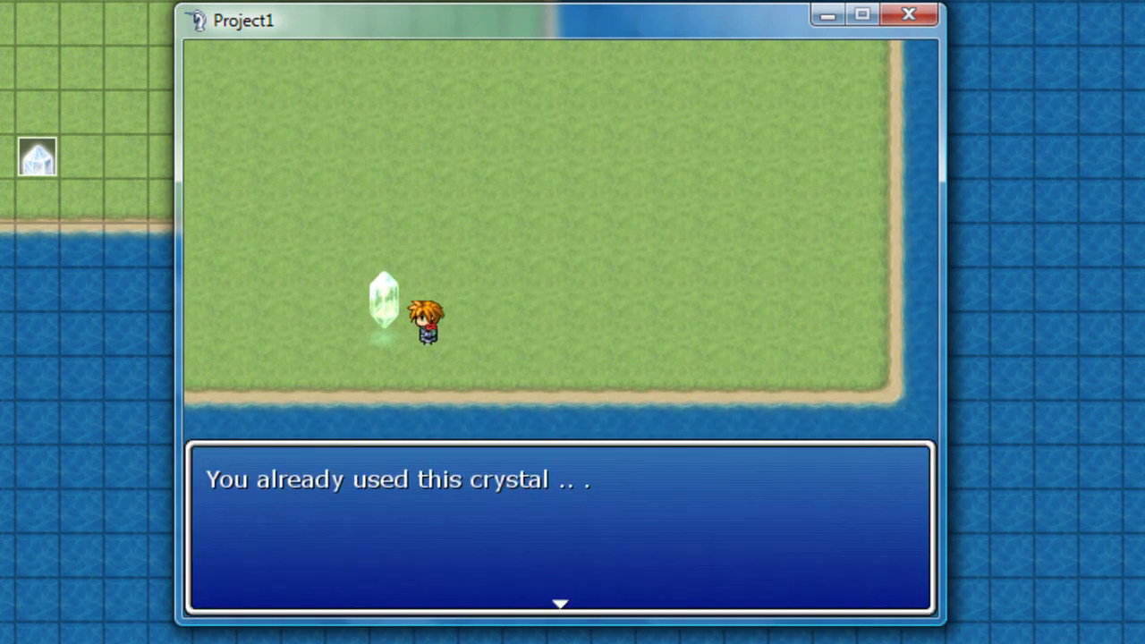
key("Return")
Walk the hero around the used crystal and across the grass to examine it, and end the playtest.
key("Right")
key("Right")
key("Right")
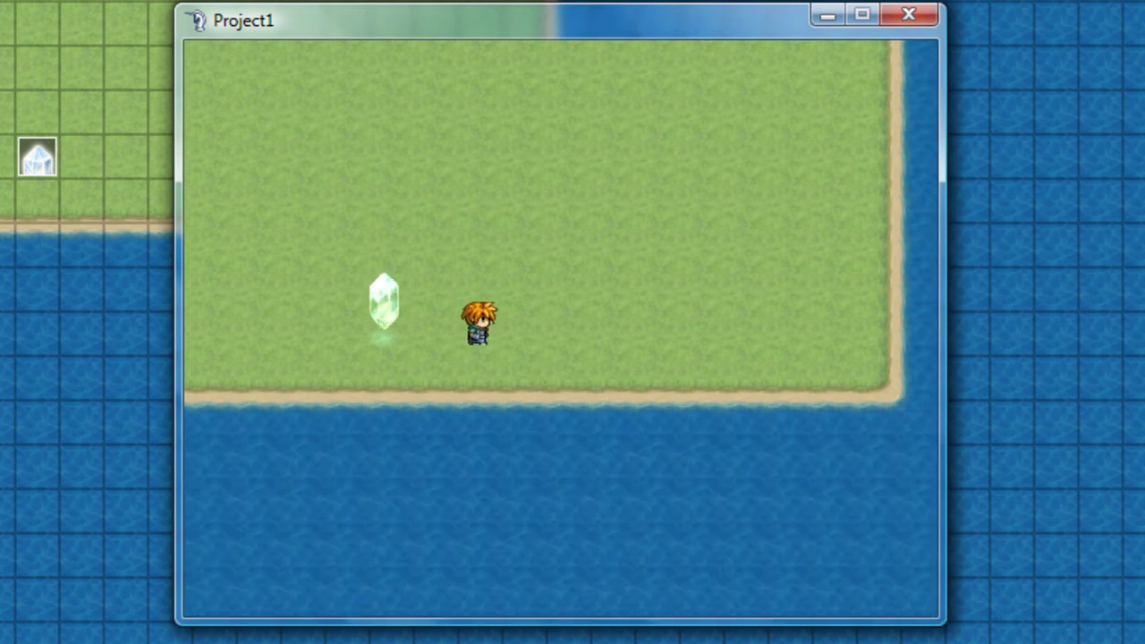
key("Left")
key("Left")
key("Left")
key("Up")
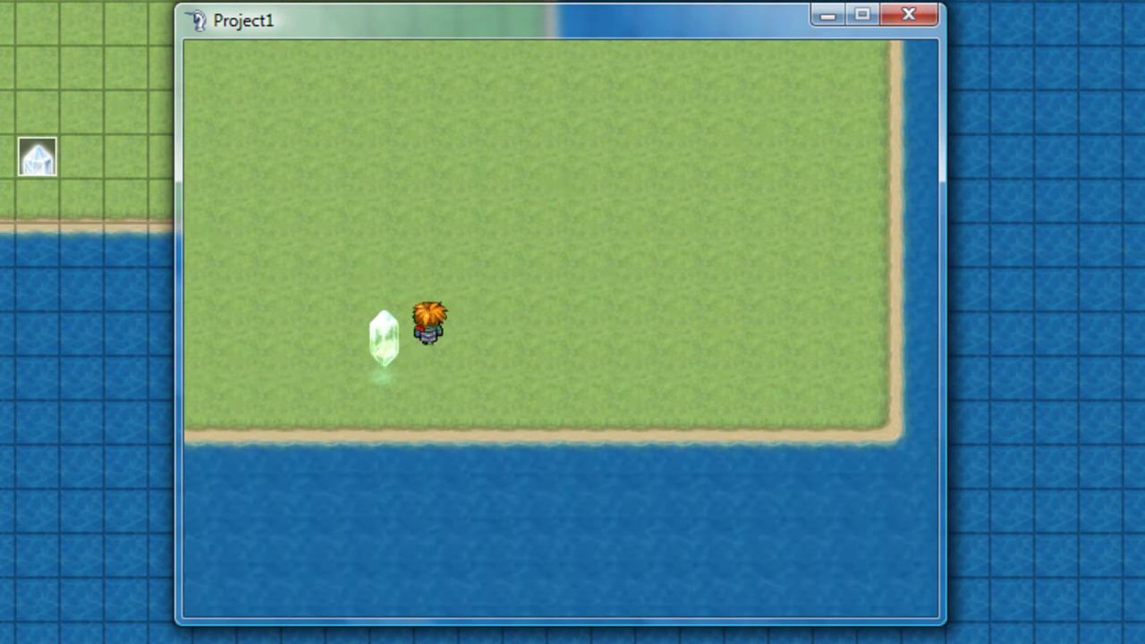
key("Left")
key("Left")
key("Down")
key("Down")
key("Right")
key("Right")
key("Right")
key("Right")
key("Right")
key("Right")
key("Right")
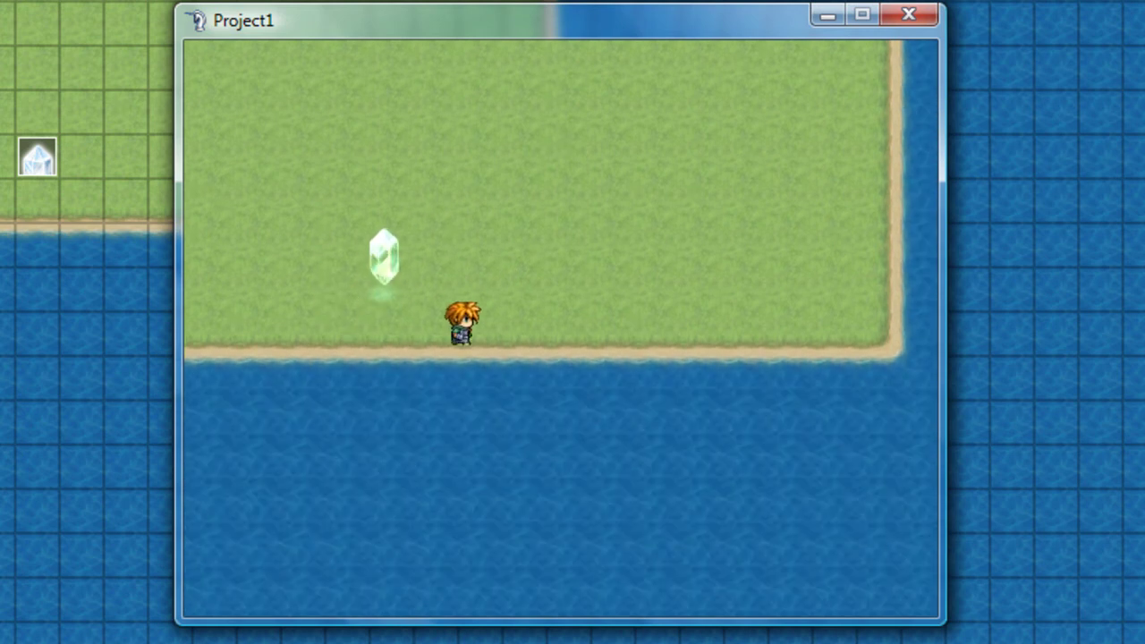
key("Up")
key("Up")
key("Up")
key("Up")
key("Up")
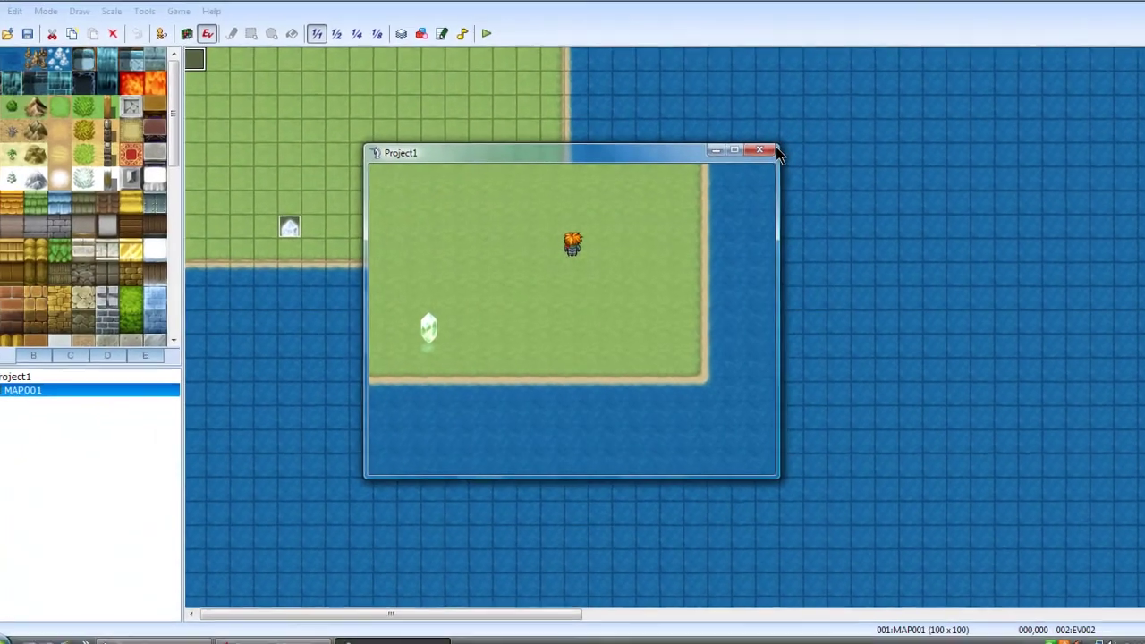
left_click(774, 150)
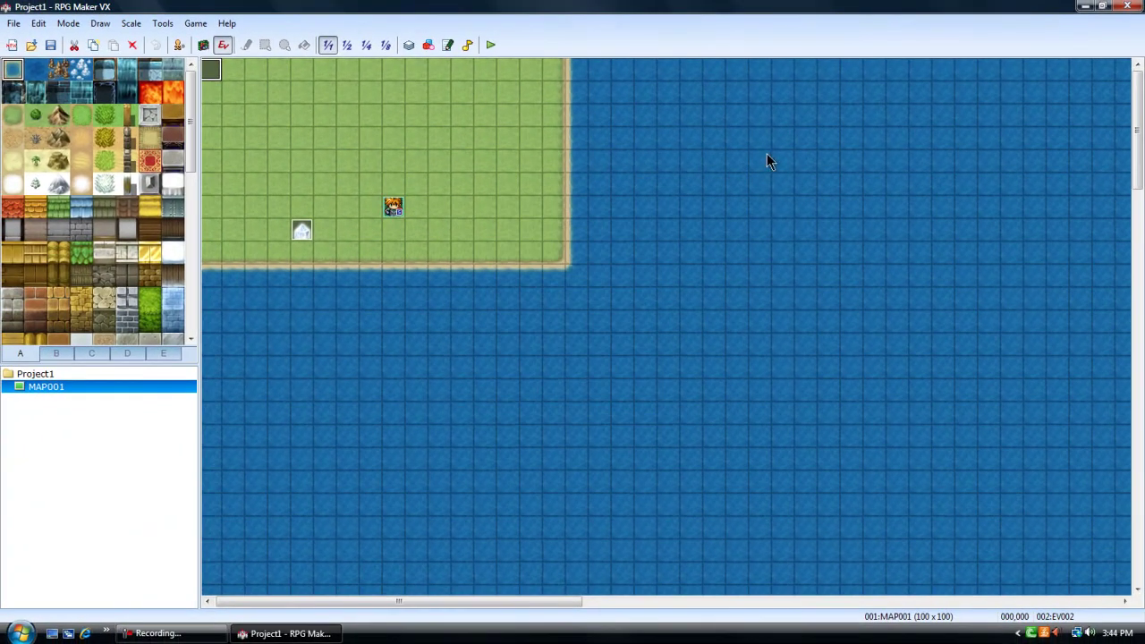